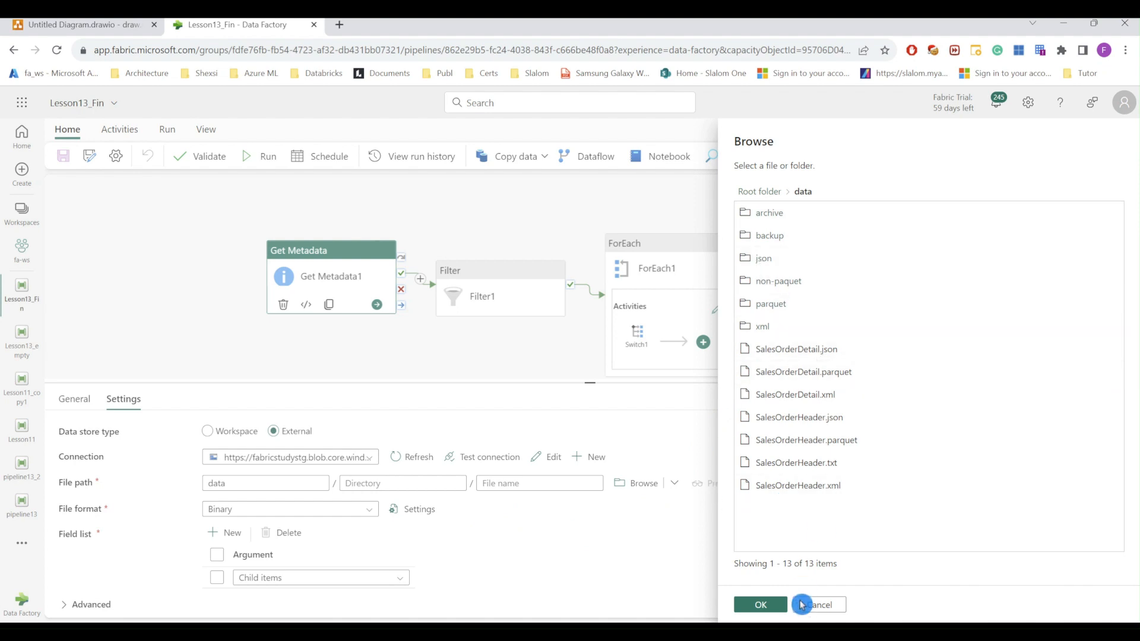
Step: Dismiss the file browser, confirm Filter1 keeps only File items, then select ForEach1
{"action": "left_click", "coordinate": [819, 605]}
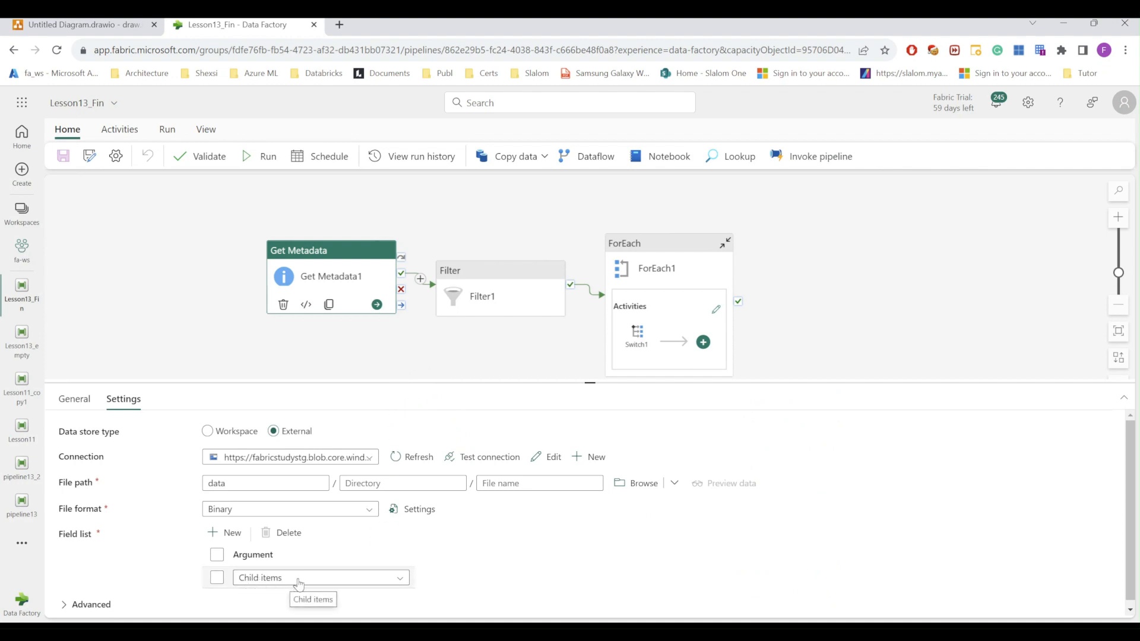
{"action": "left_click_drag", "start_coordinate": [590, 382], "coordinate": [590, 400]}
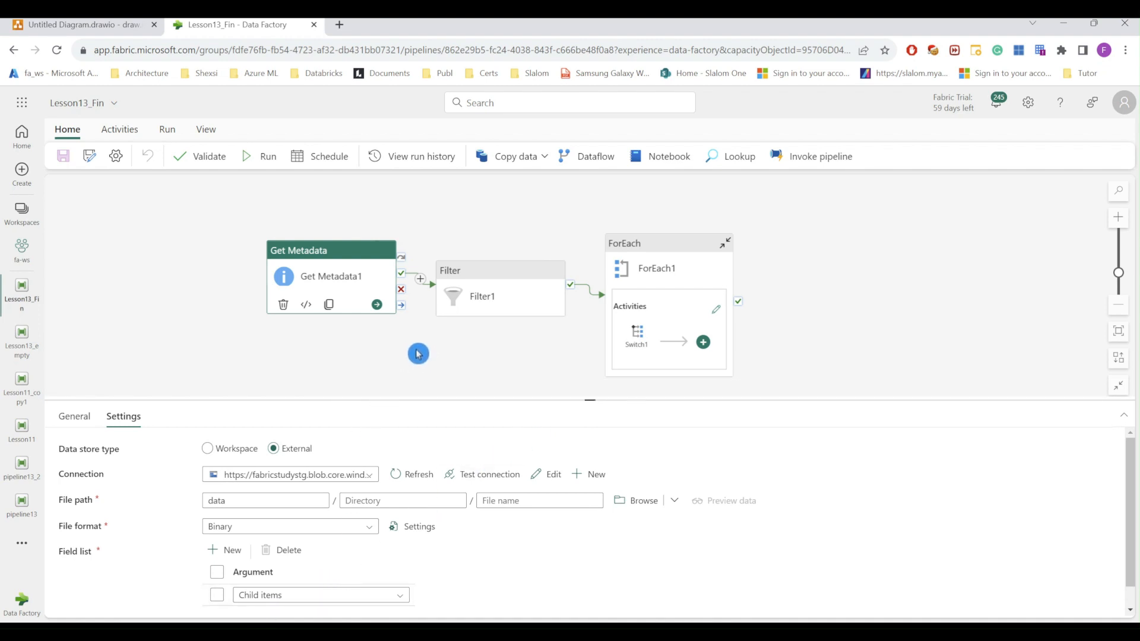
{"action": "left_click", "coordinate": [482, 277]}
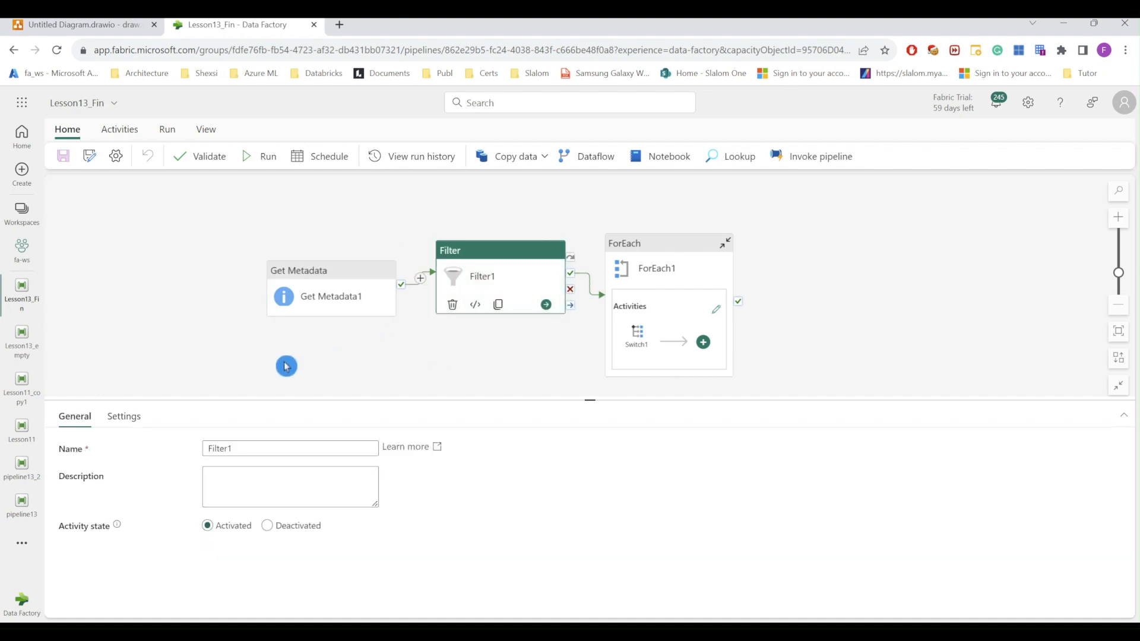
{"action": "left_click", "coordinate": [123, 416]}
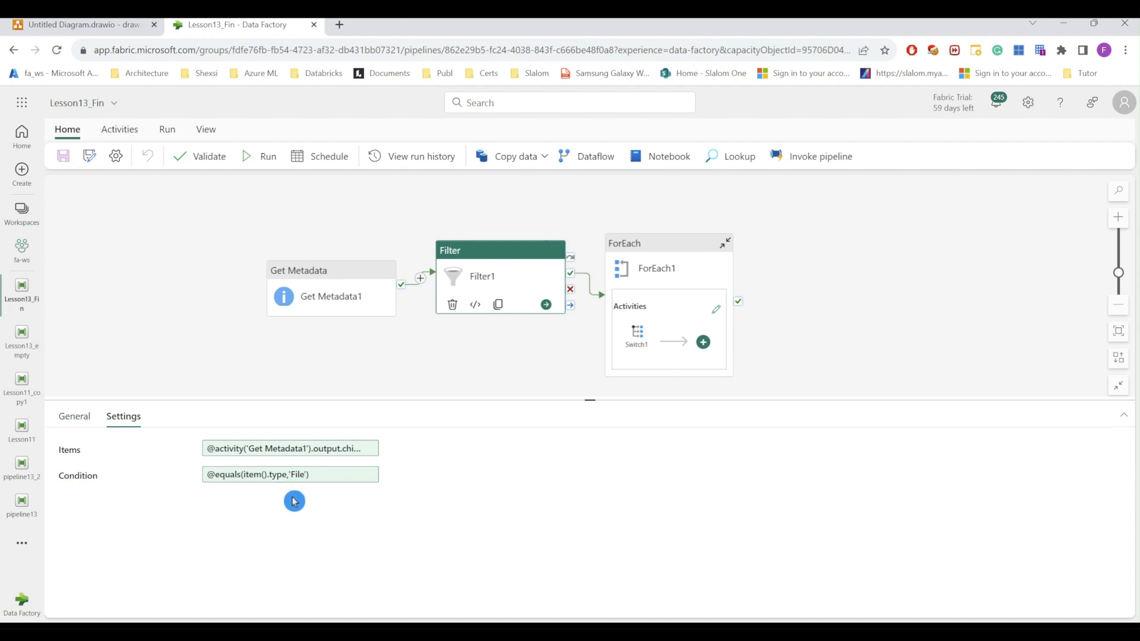
{"action": "left_click", "coordinate": [678, 239]}
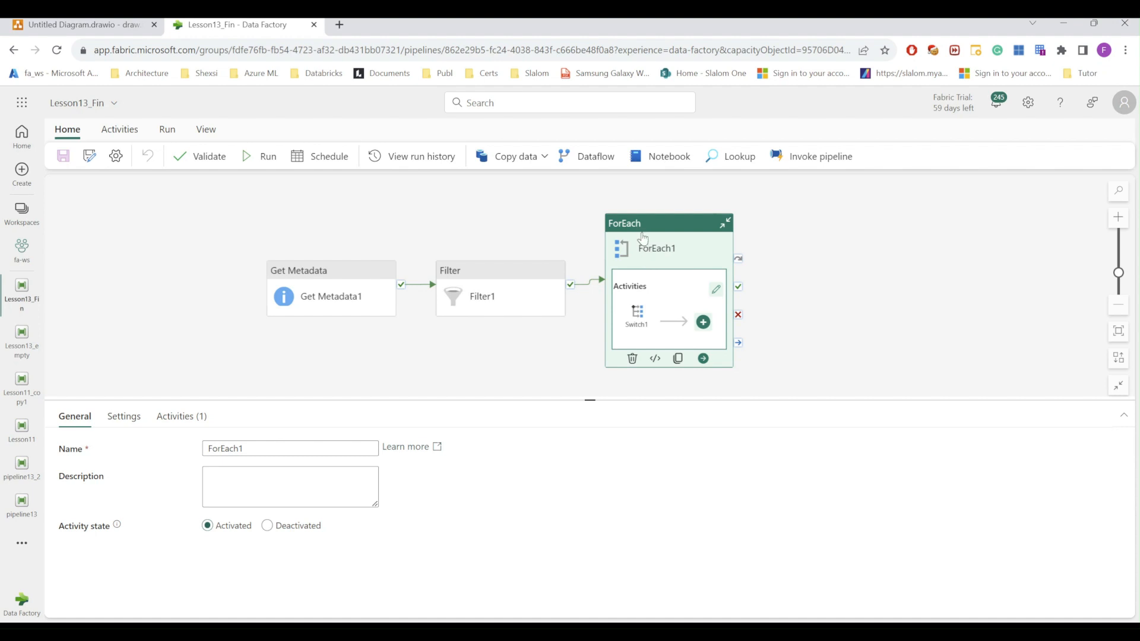
Step: Display Switch1's parquet, json and xml cases, each routed to its own copy activity
{"action": "left_click", "coordinate": [637, 316]}
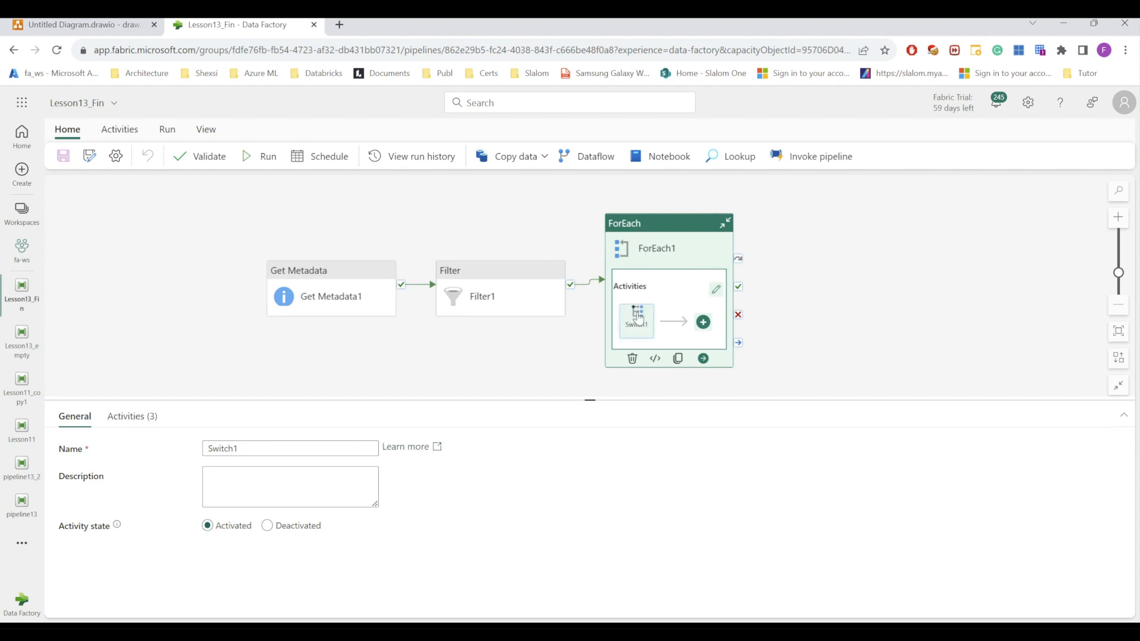
{"action": "left_click", "coordinate": [639, 317]}
{"action": "left_click", "coordinate": [638, 322]}
{"action": "left_click", "coordinate": [639, 314]}
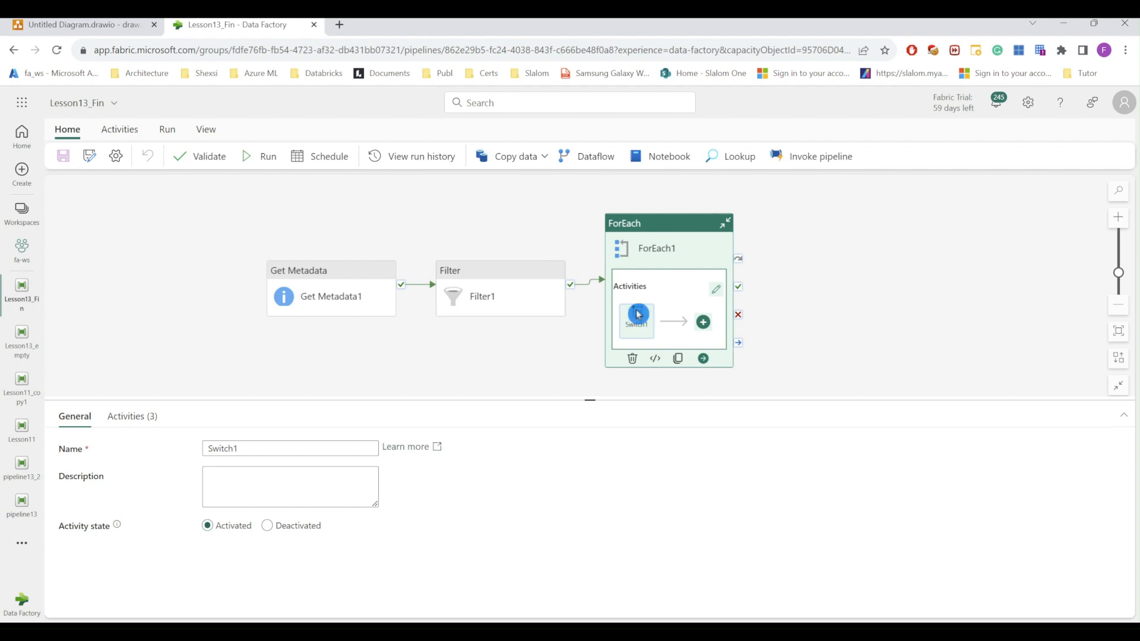
{"action": "left_click", "coordinate": [132, 416]}
{"action": "left_click_drag", "start_coordinate": [590, 400], "coordinate": [587, 250]}
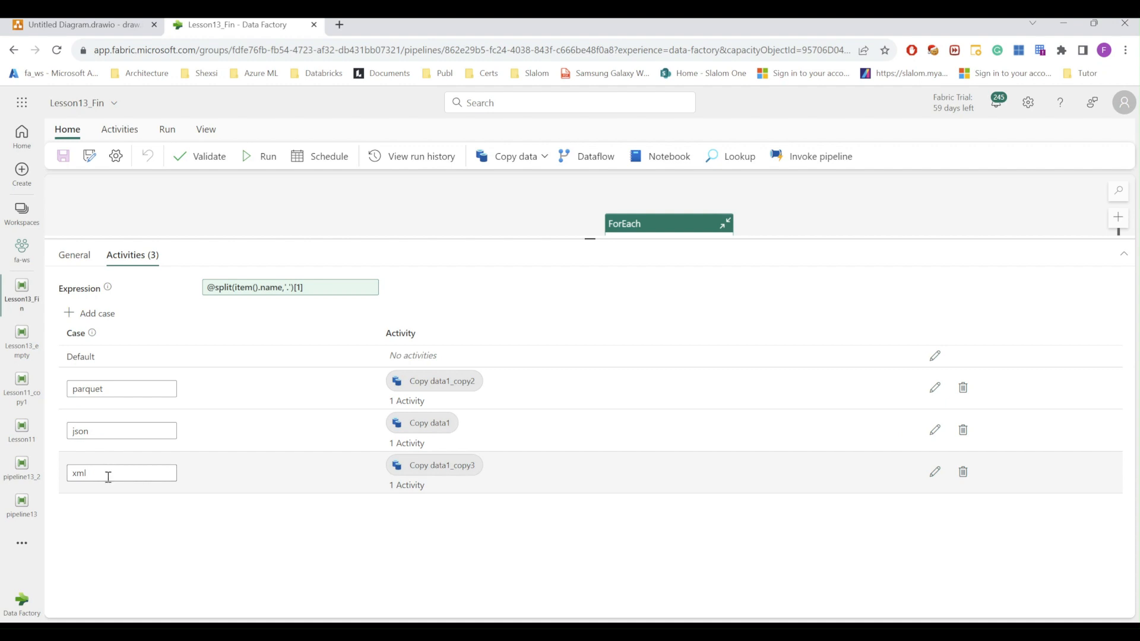
{"action": "left_click", "coordinate": [457, 467]}
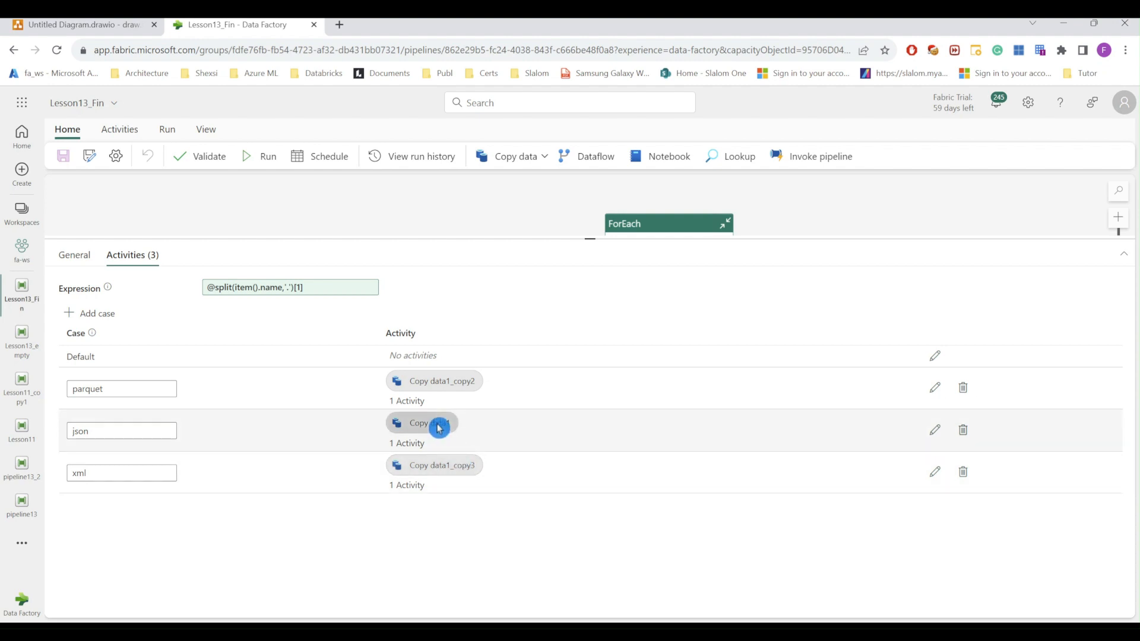
{"action": "left_click_drag", "start_coordinate": [592, 240], "coordinate": [597, 380]}
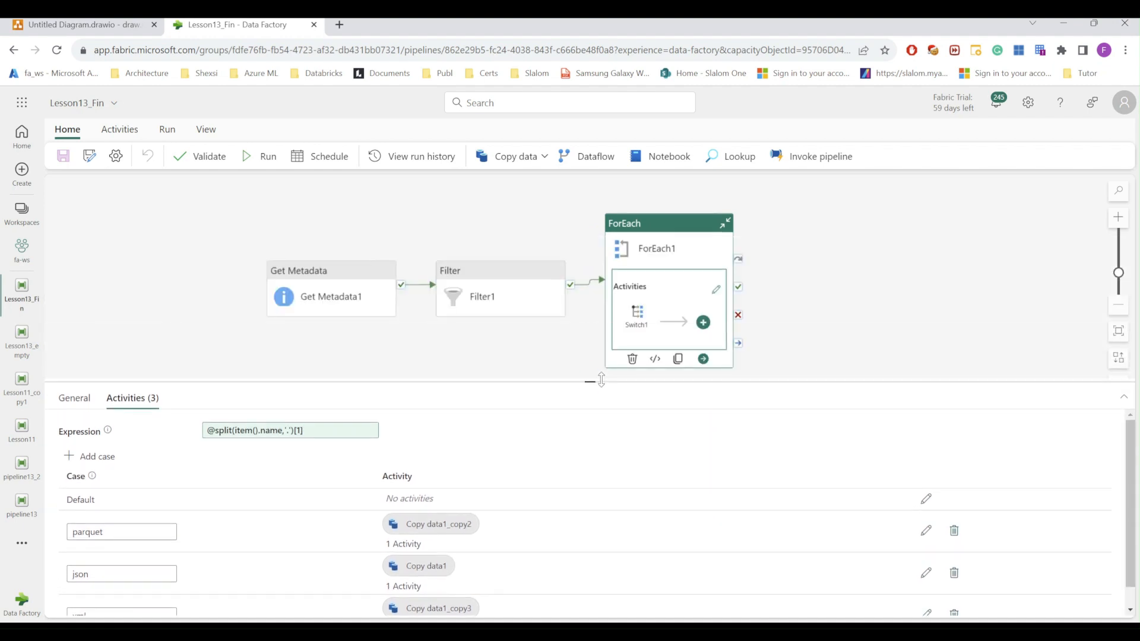
Step: Create a pipeline variable named ParquetFileList with type Array
{"action": "left_click", "coordinate": [189, 285]}
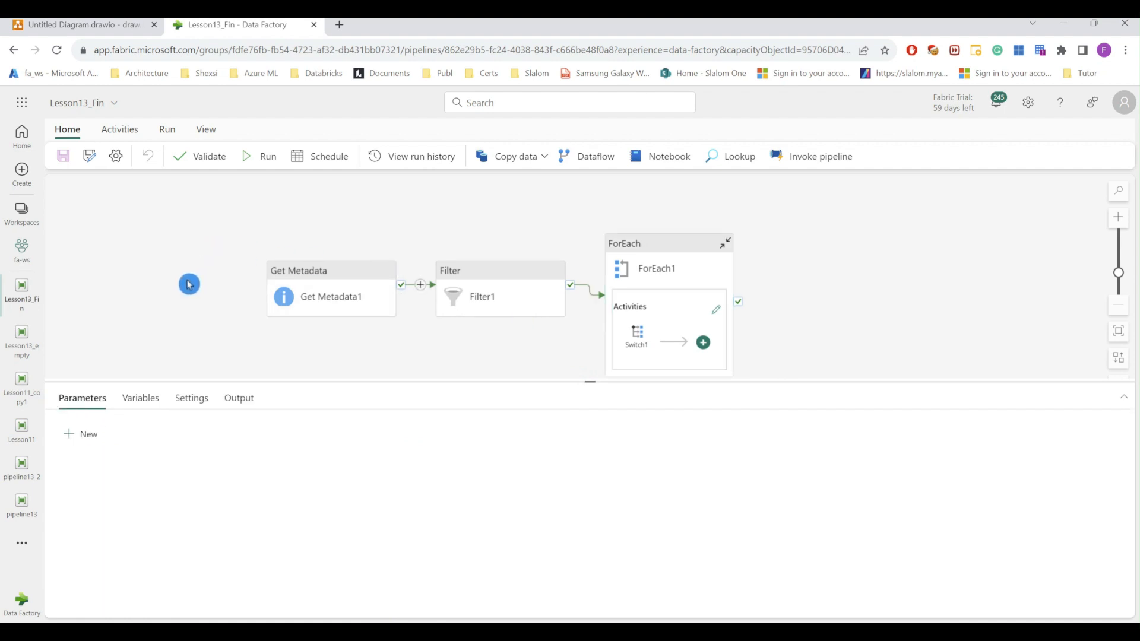
{"action": "left_click", "coordinate": [140, 400]}
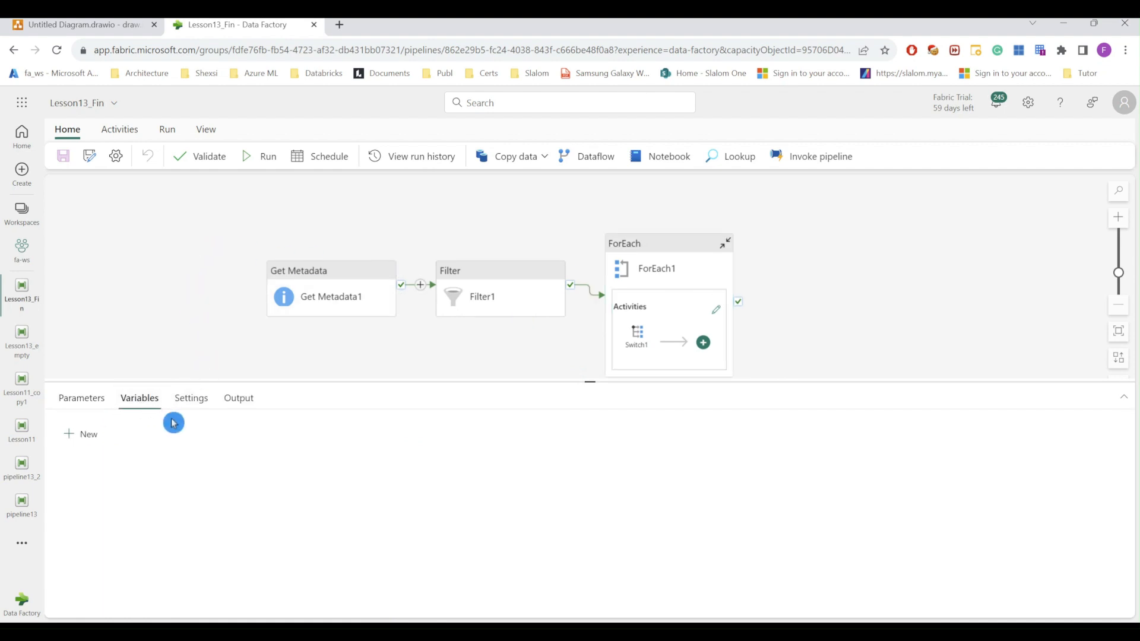
{"action": "left_click", "coordinate": [88, 435]}
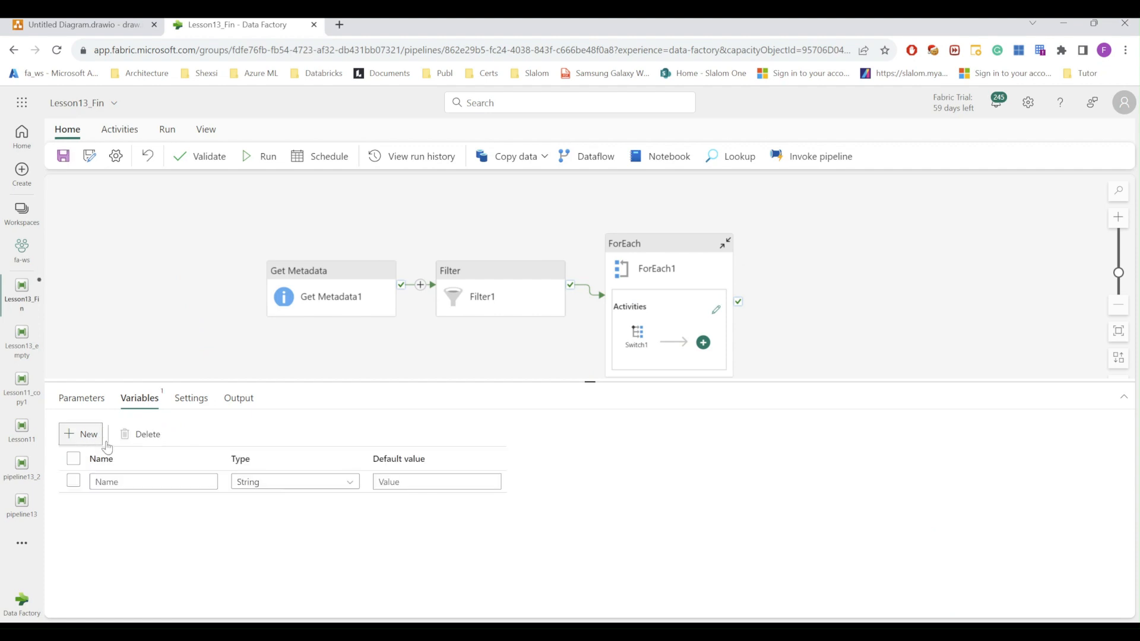
{"action": "left_click", "coordinate": [144, 482]}
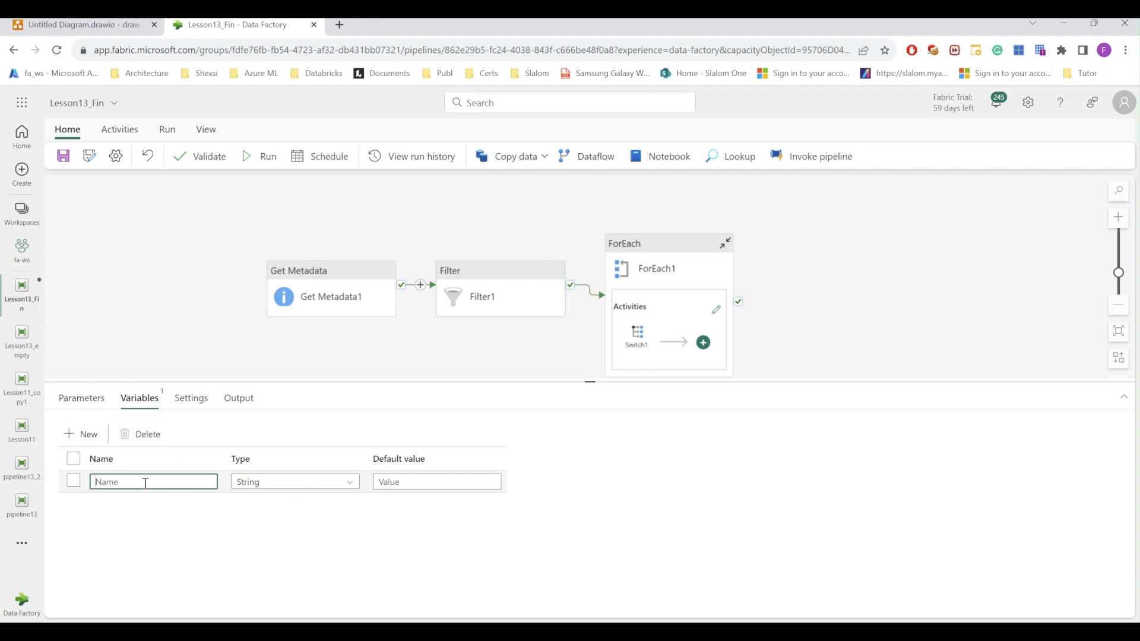
{"action": "type", "text": "ParquetFileList"}
{"action": "left_click", "coordinate": [179, 476]}
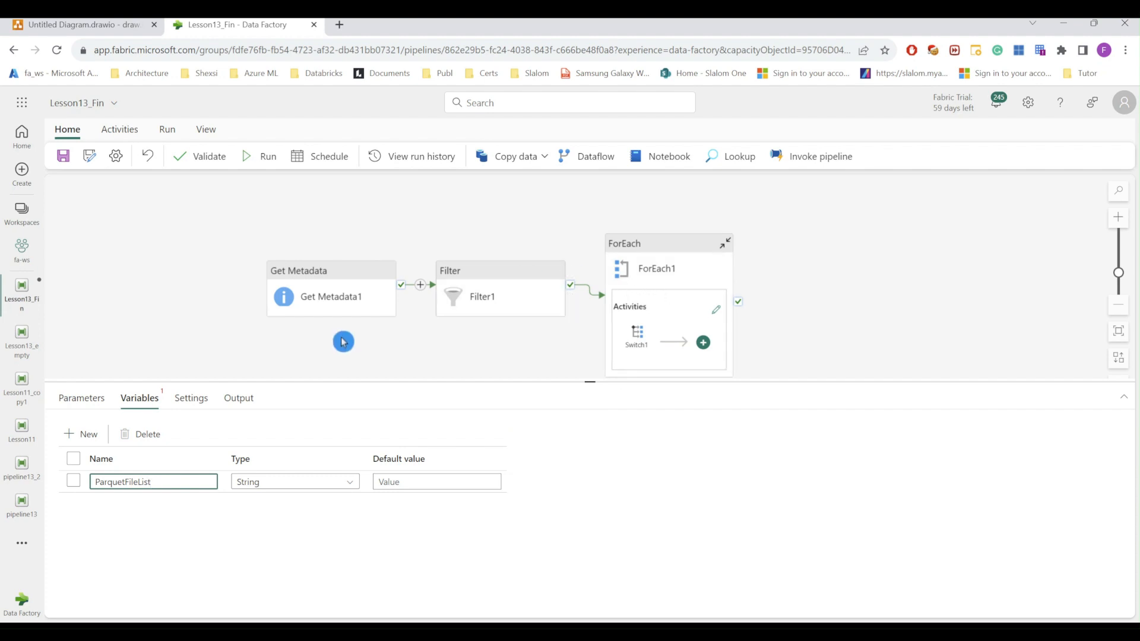
{"action": "left_click", "coordinate": [351, 485]}
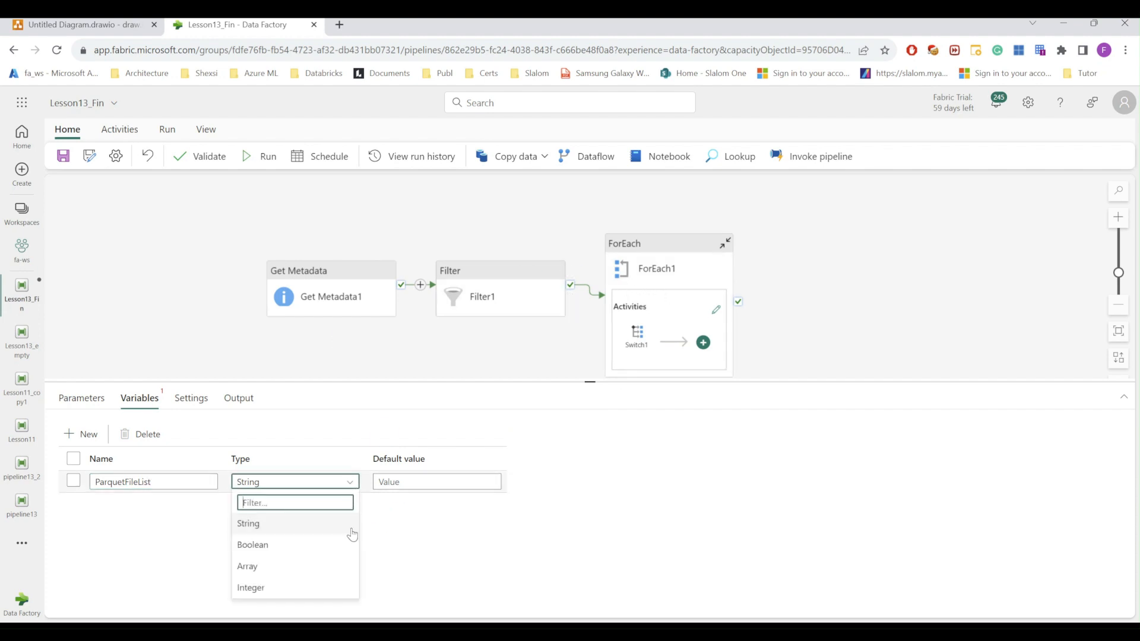
{"action": "left_click", "coordinate": [259, 567]}
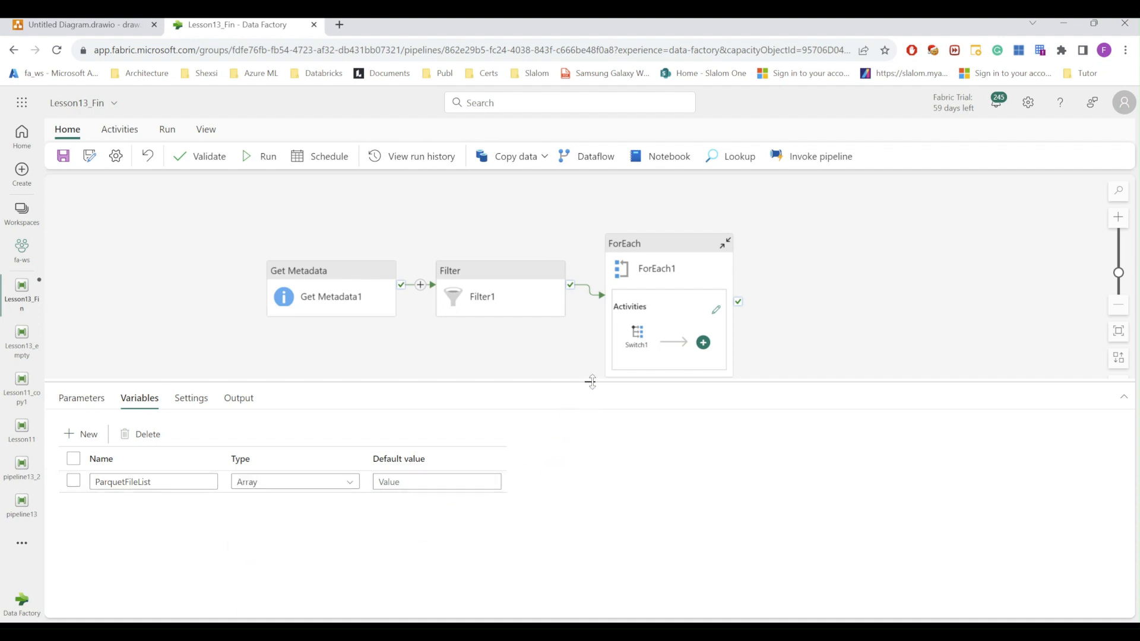
{"action": "left_click_drag", "start_coordinate": [590, 381], "coordinate": [592, 423]}
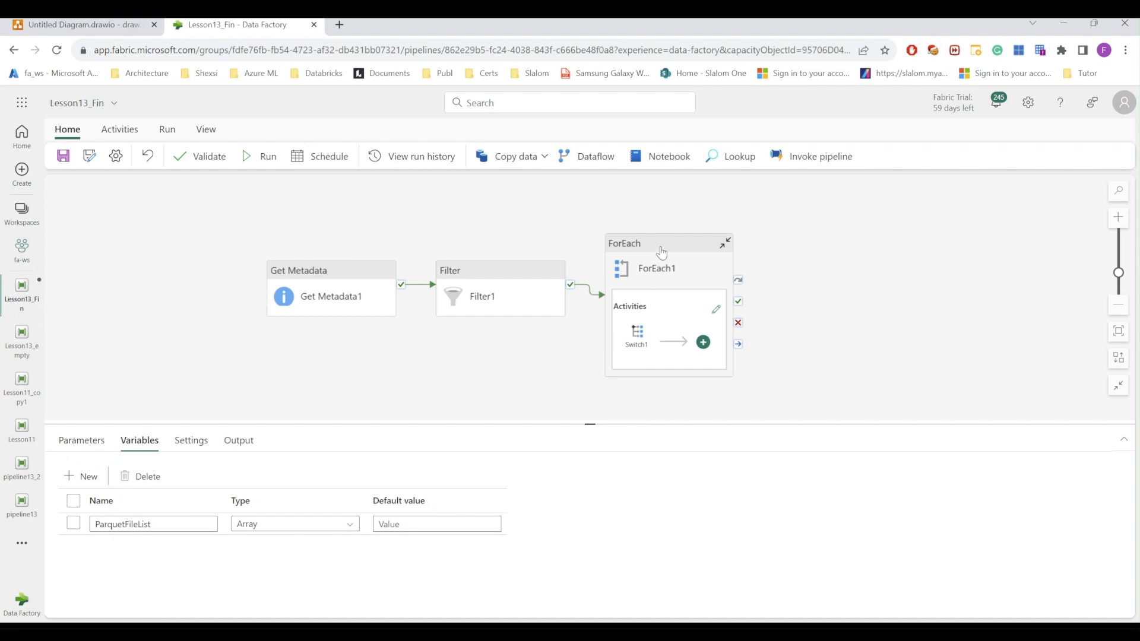
Step: Reopen Switch1's case list showing parquet handled by Copy data1_copy2
{"action": "left_click", "coordinate": [636, 339]}
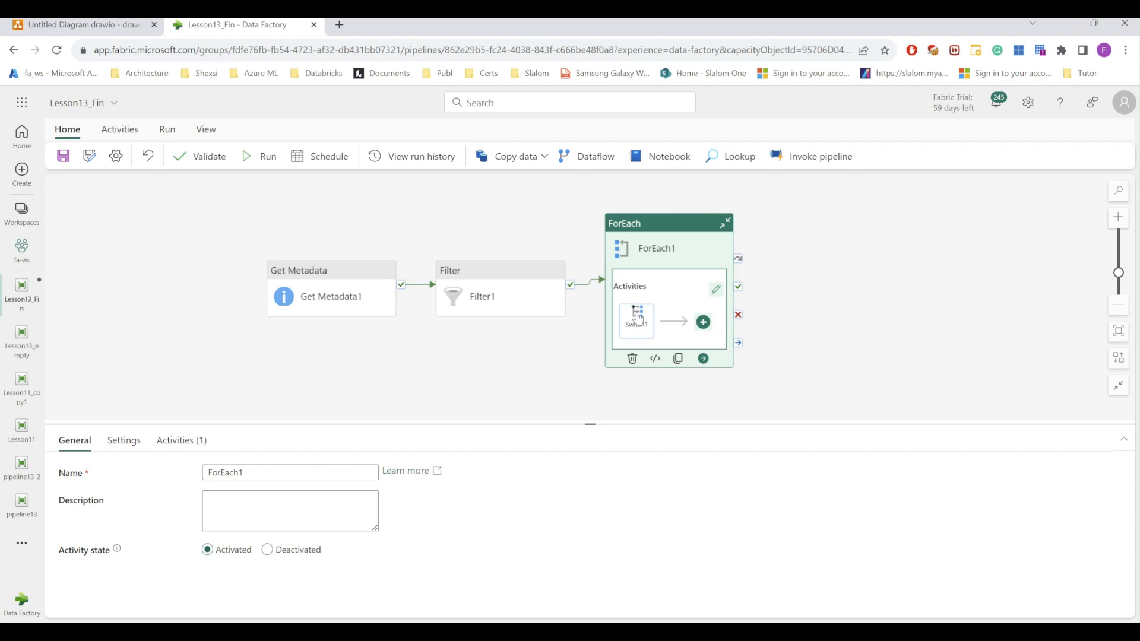
{"action": "left_click", "coordinate": [638, 317]}
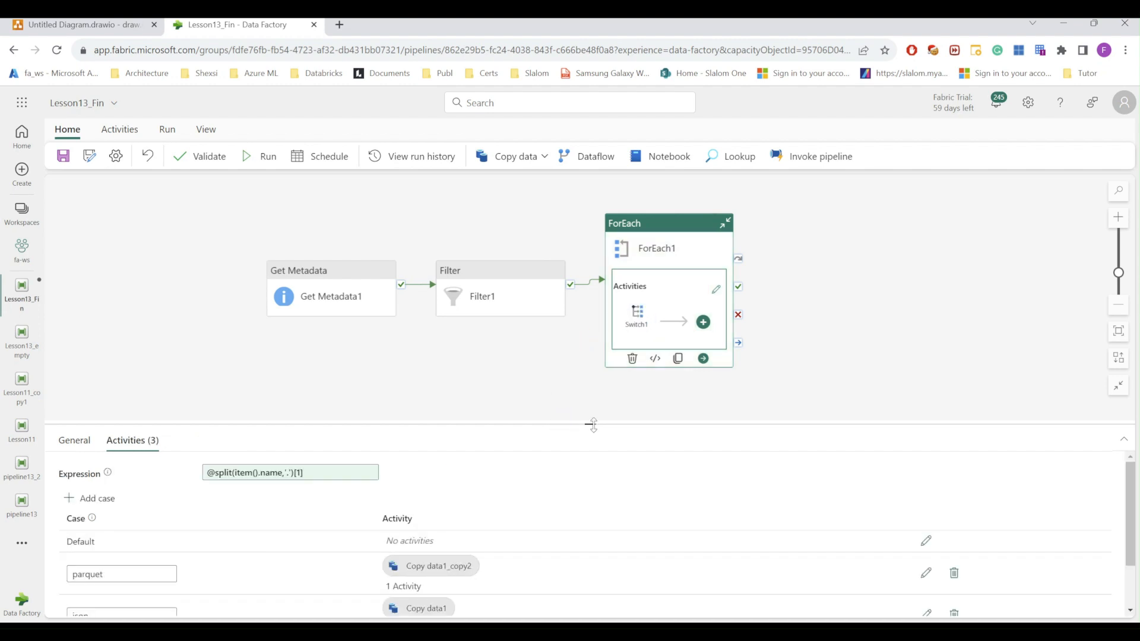
{"action": "left_click_drag", "start_coordinate": [590, 425], "coordinate": [590, 293]}
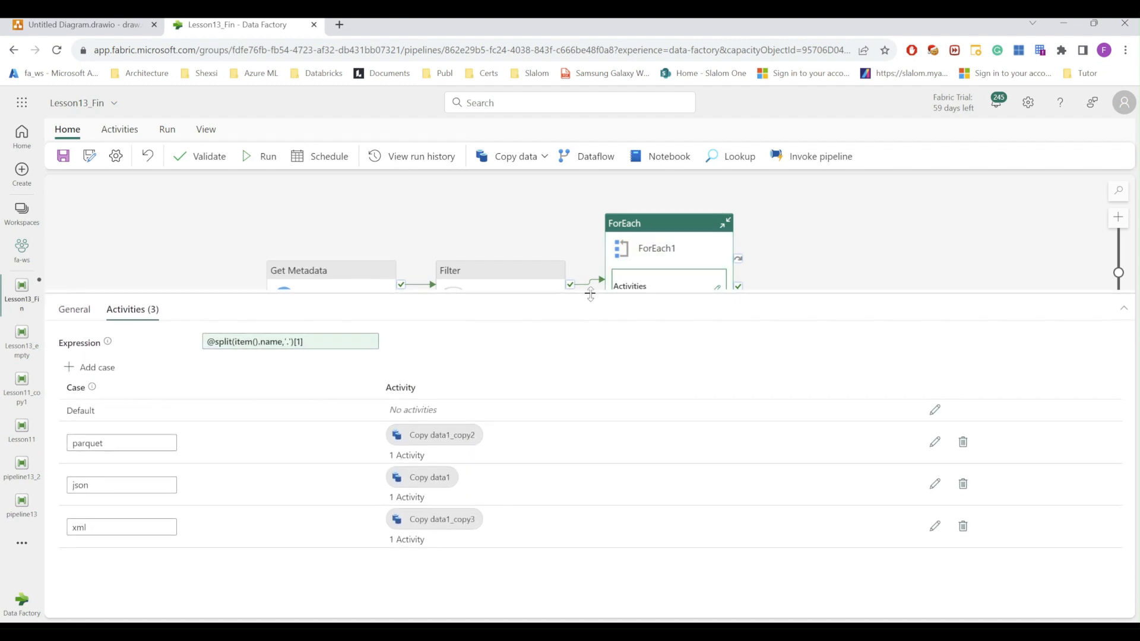
{"action": "left_click", "coordinate": [216, 478]}
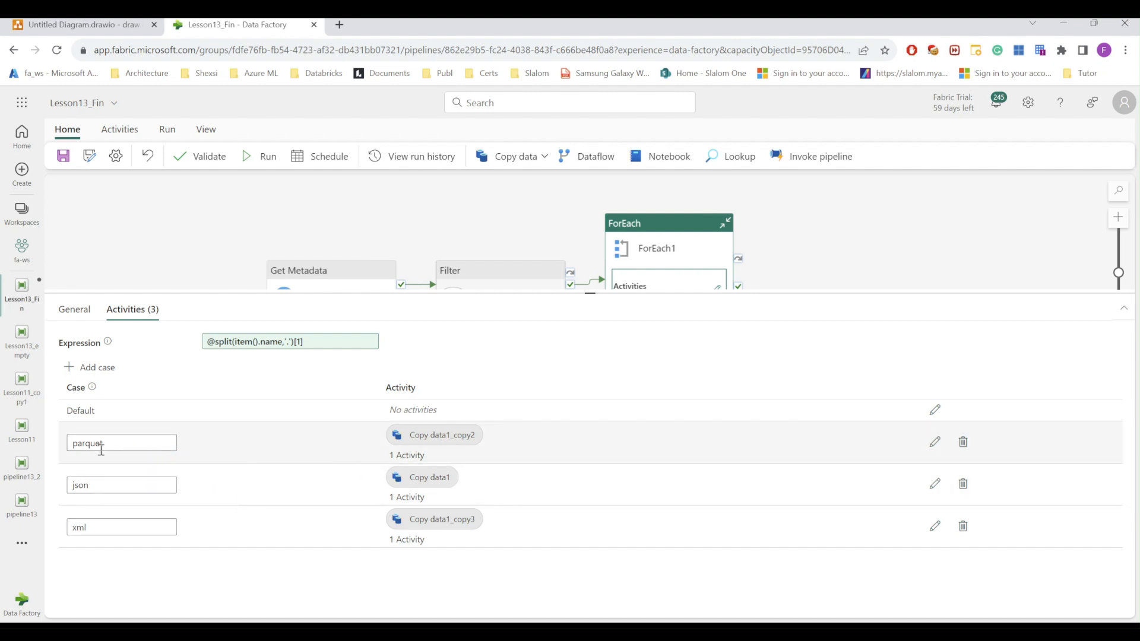
Step: Open the parquet case's canvas and reposition Copy data1_copy2
{"action": "left_click", "coordinate": [933, 444]}
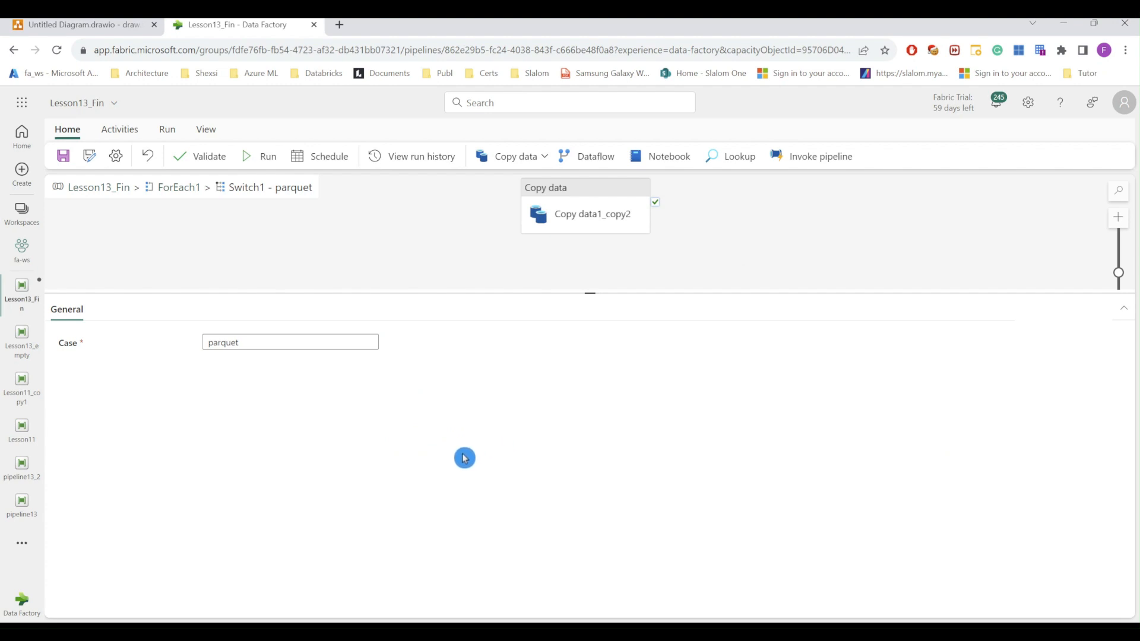
{"action": "left_click_drag", "start_coordinate": [590, 292], "coordinate": [590, 382]}
{"action": "left_click_drag", "start_coordinate": [586, 199], "coordinate": [492, 231]}
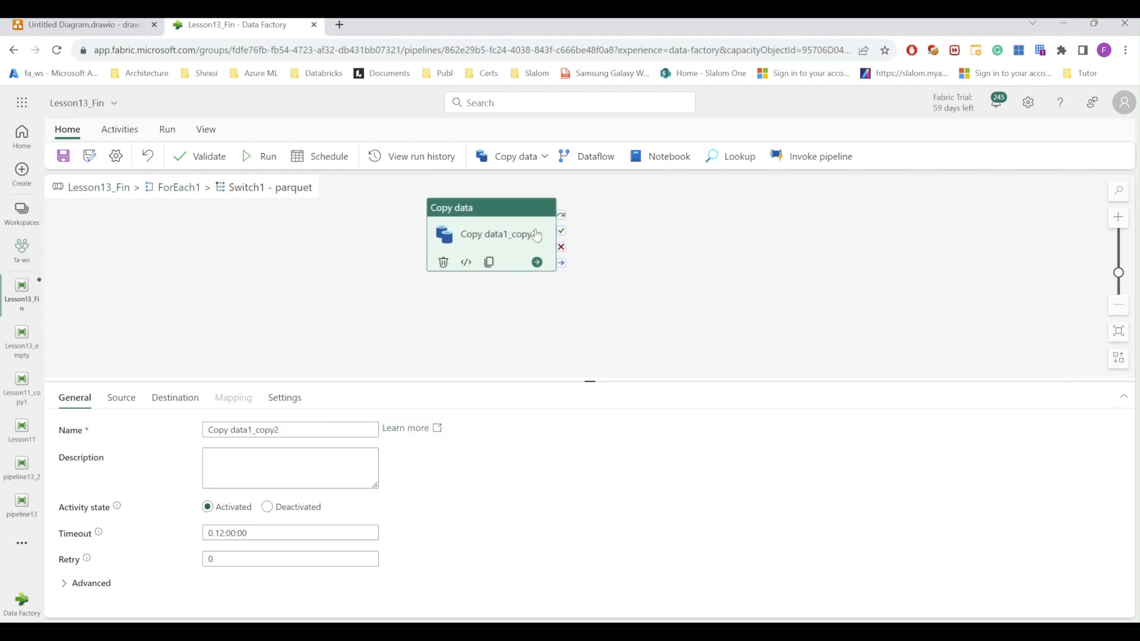
{"action": "left_click", "coordinate": [650, 226]}
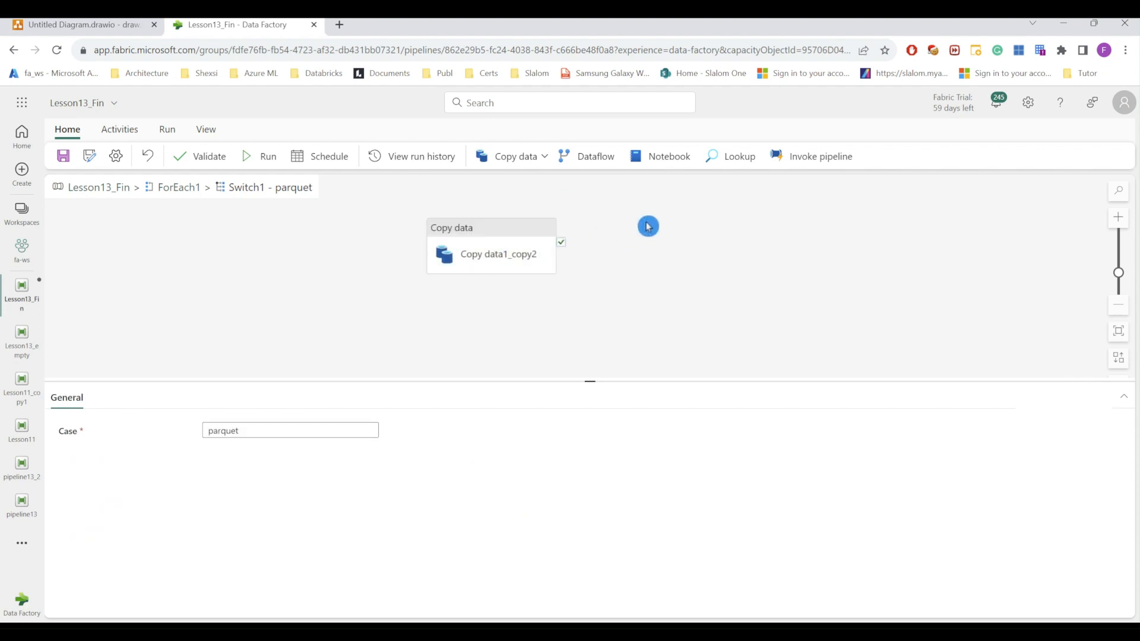
Step: Add an Append variable activity that runs after Copy data1_copy2 succeeds
{"action": "left_click", "coordinate": [128, 136]}
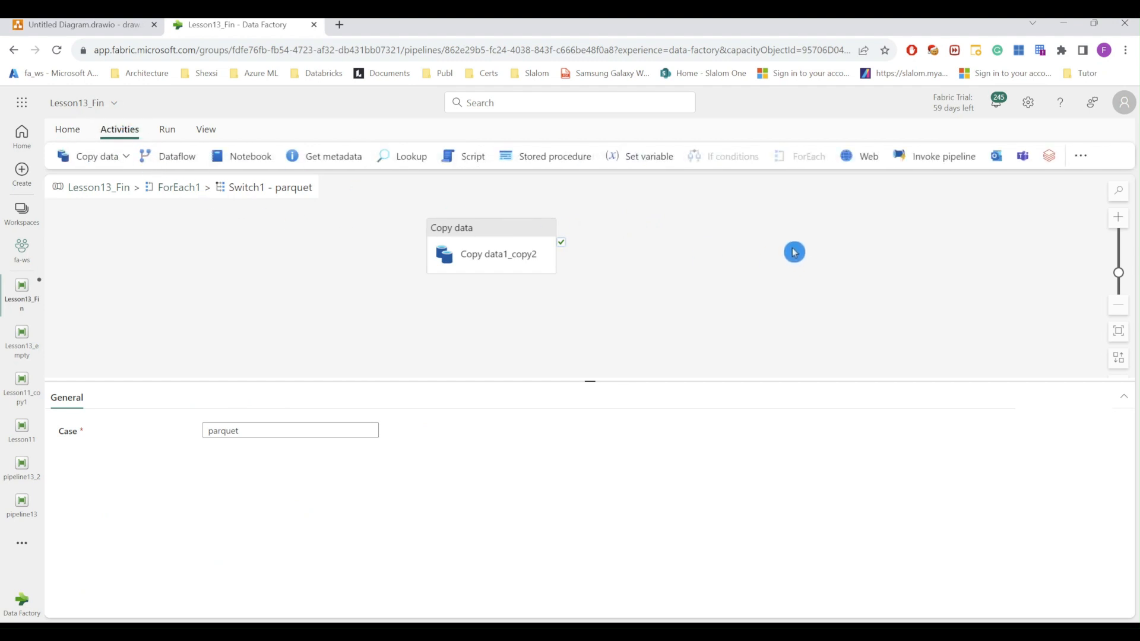
{"action": "left_click", "coordinate": [1081, 158]}
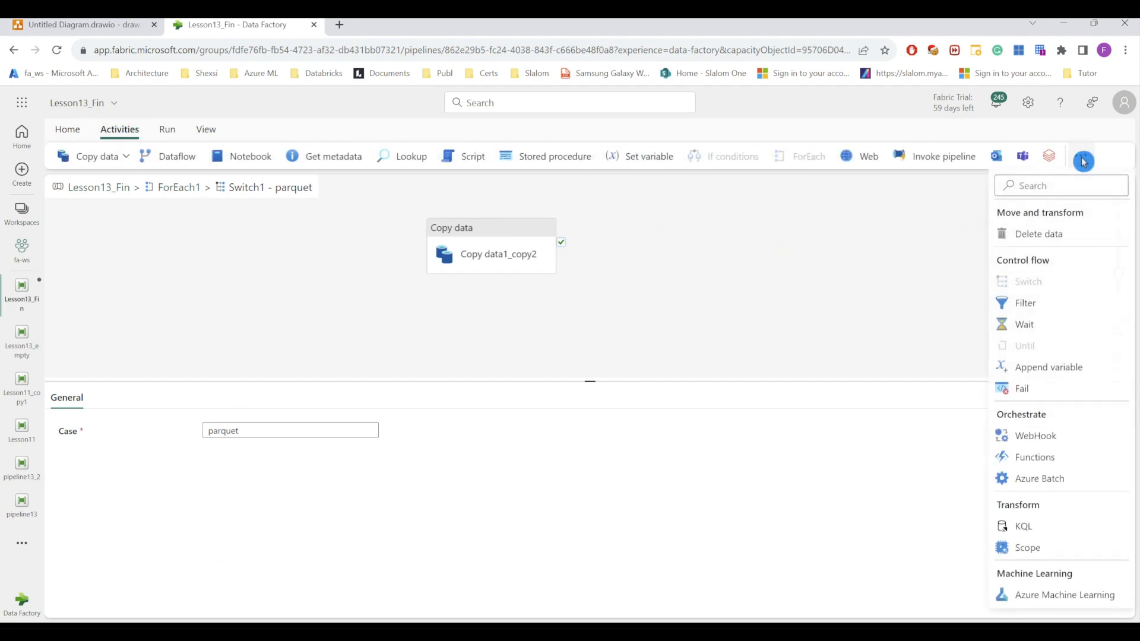
{"action": "left_click", "coordinate": [1025, 368]}
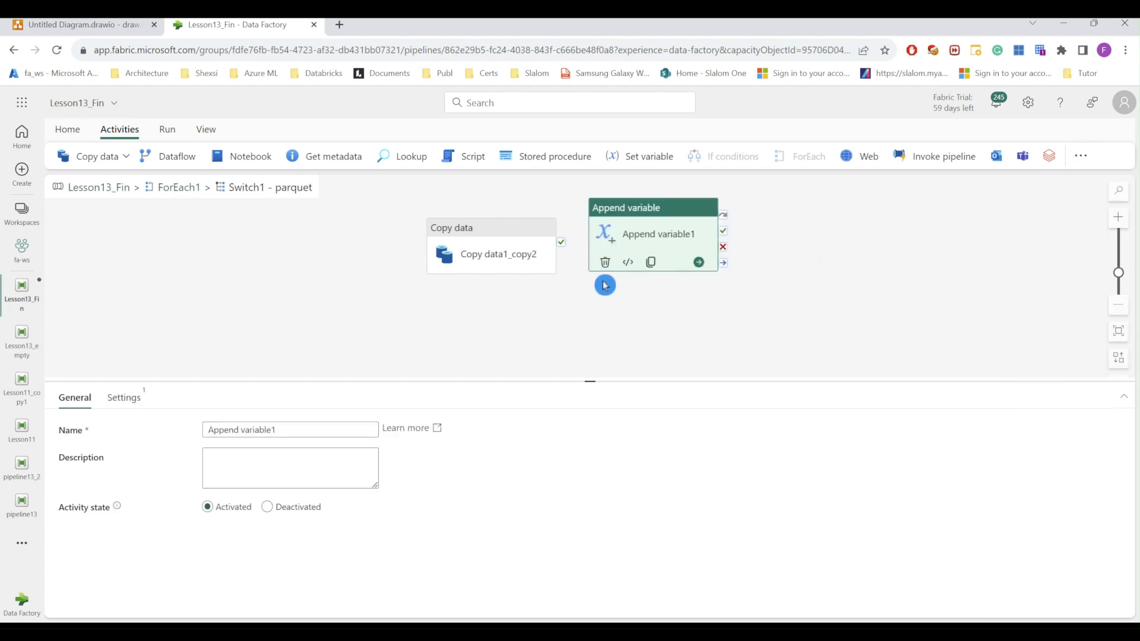
{"action": "left_click_drag", "start_coordinate": [642, 211], "coordinate": [657, 230]}
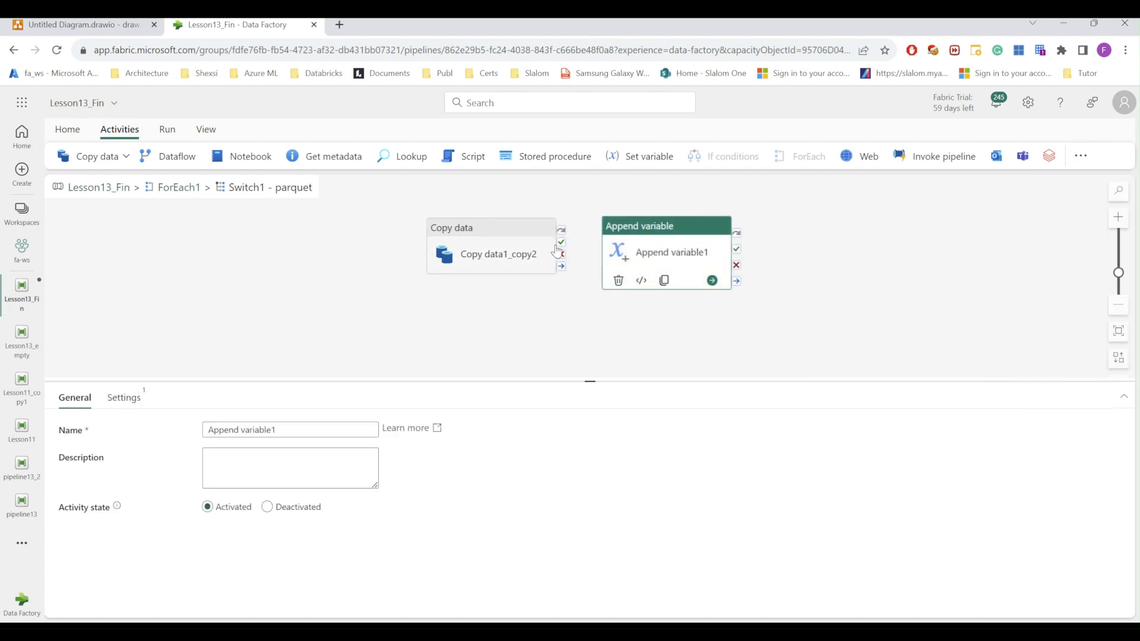
{"action": "left_click_drag", "start_coordinate": [561, 242], "coordinate": [612, 251]}
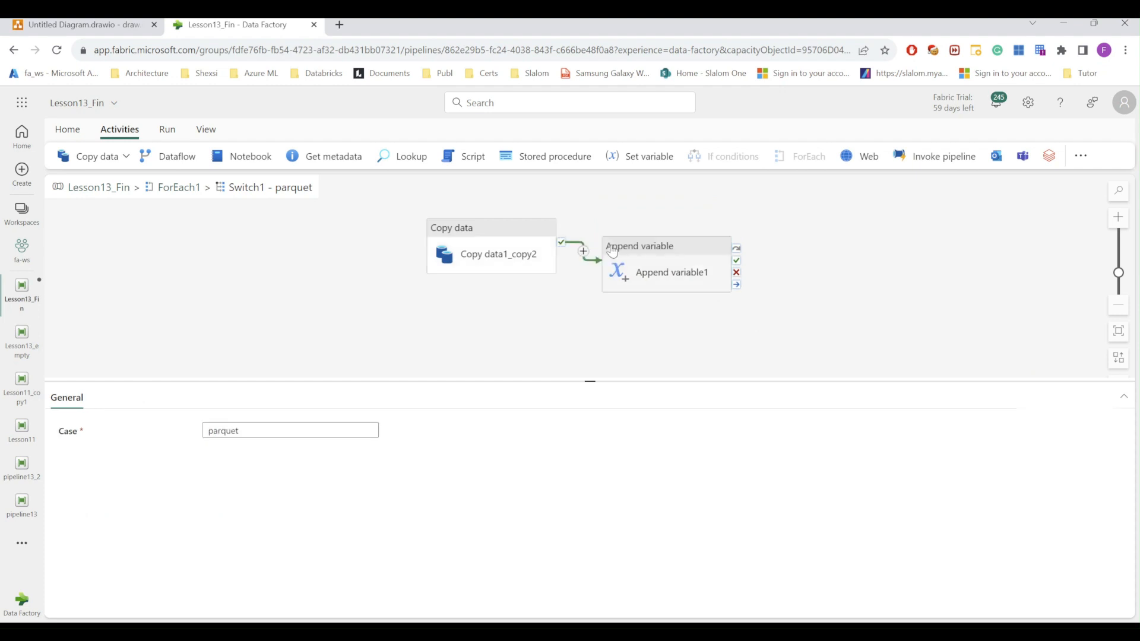
{"action": "left_click", "coordinate": [652, 244]}
{"action": "left_click", "coordinate": [587, 196]}
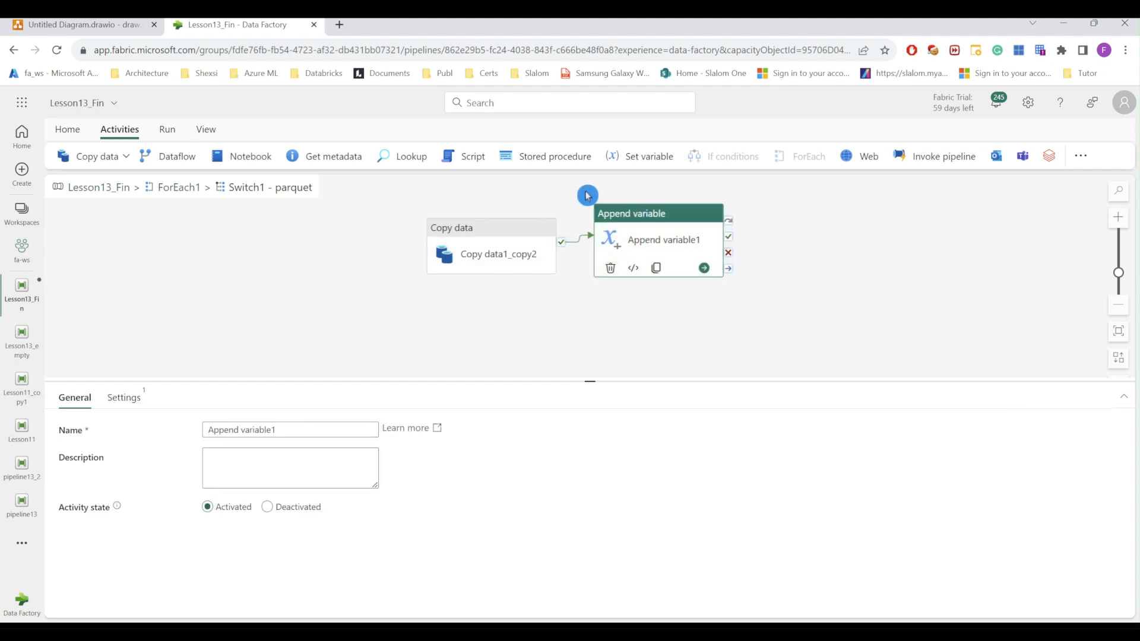
Step: Point Append variable1 at ParquetFileList and bring up the expression builder for its value
{"action": "left_click", "coordinate": [134, 407]}
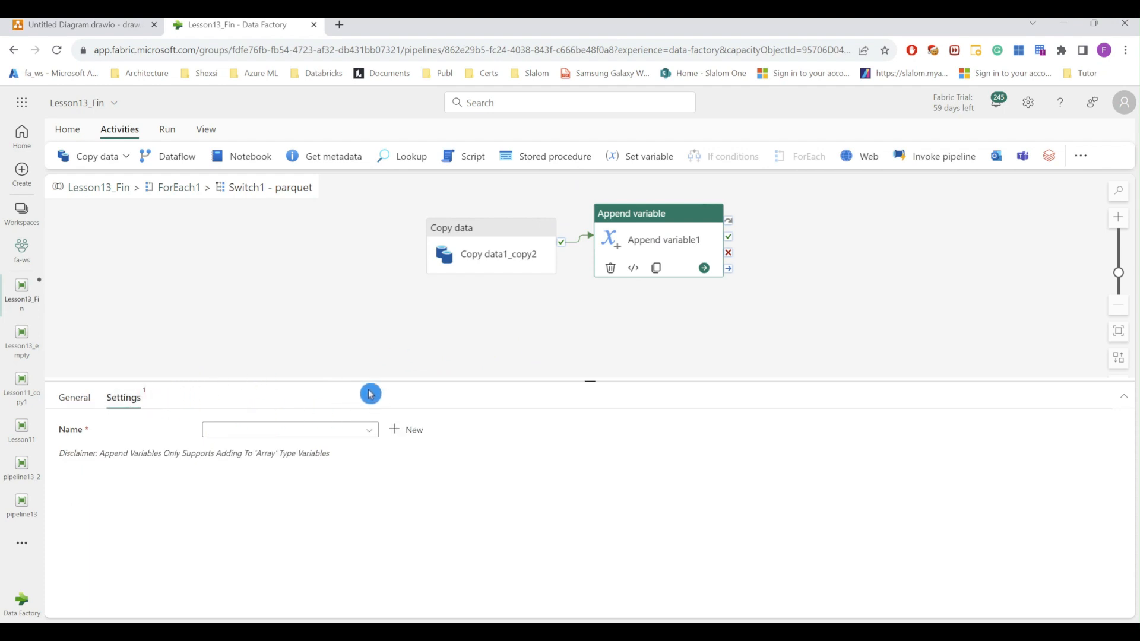
{"action": "left_click", "coordinate": [329, 433]}
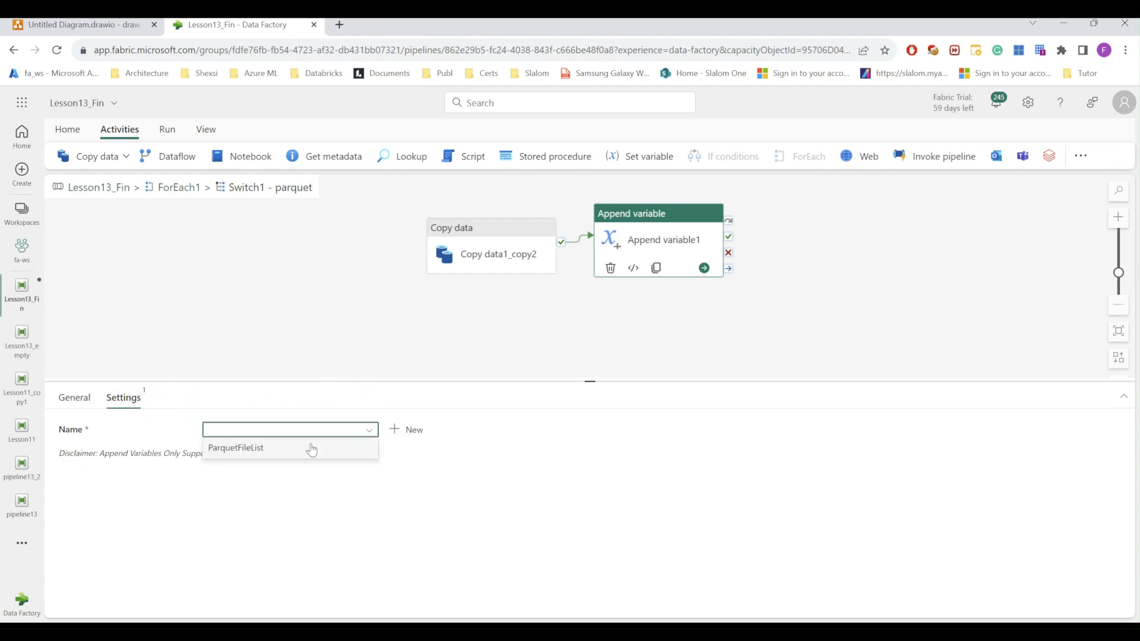
{"action": "left_click", "coordinate": [249, 454]}
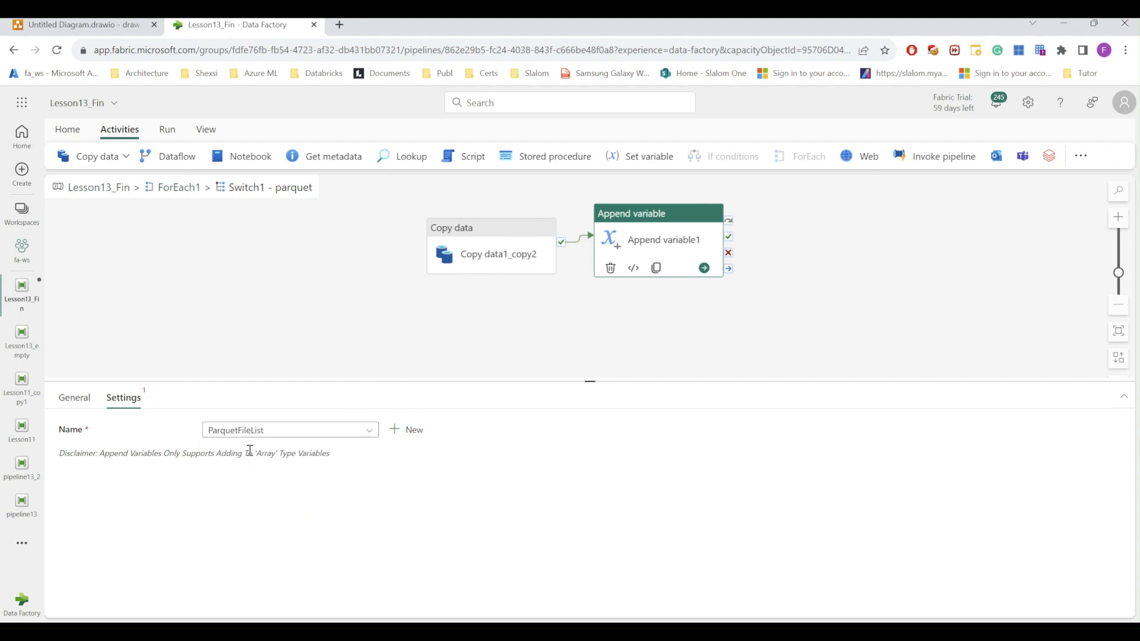
{"action": "left_click", "coordinate": [226, 475]}
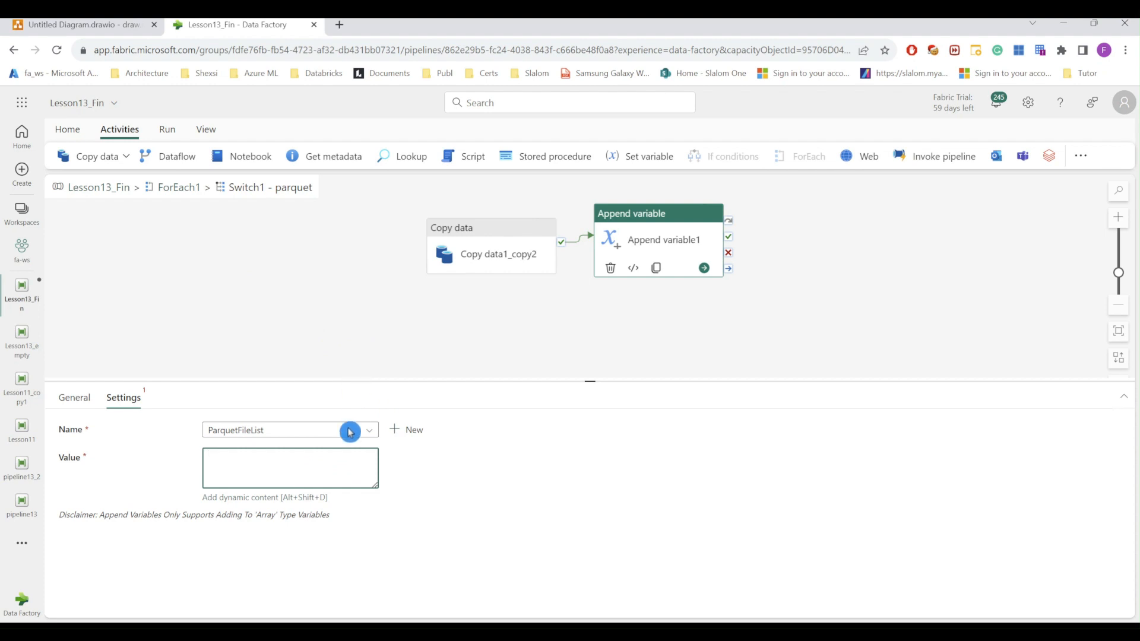
{"action": "left_click", "coordinate": [59, 457]}
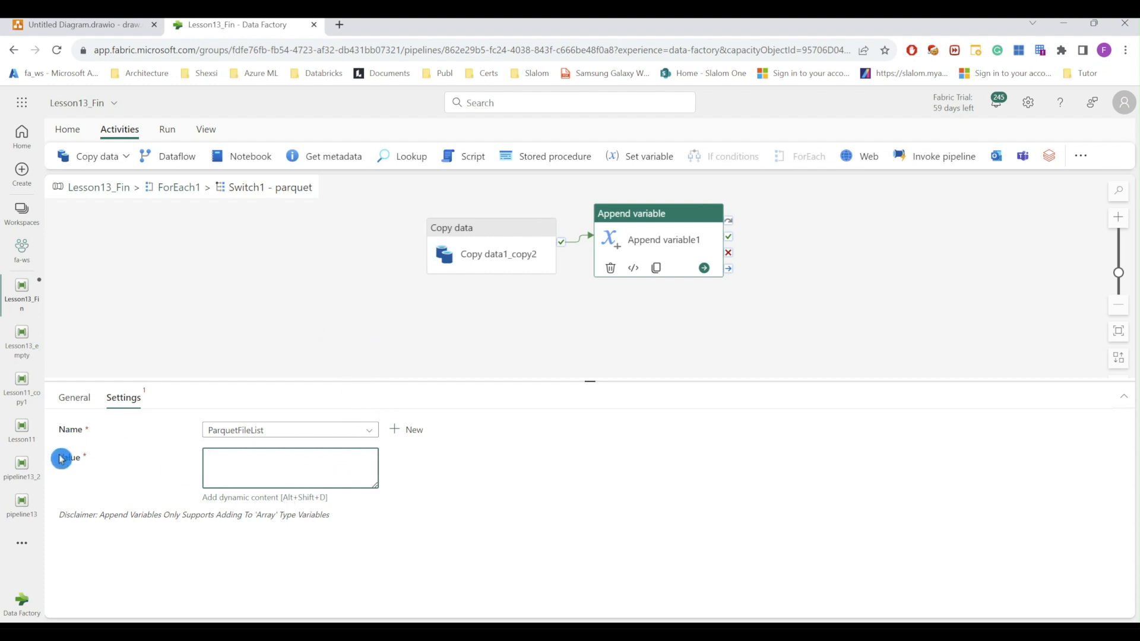
{"action": "left_click", "coordinate": [254, 497]}
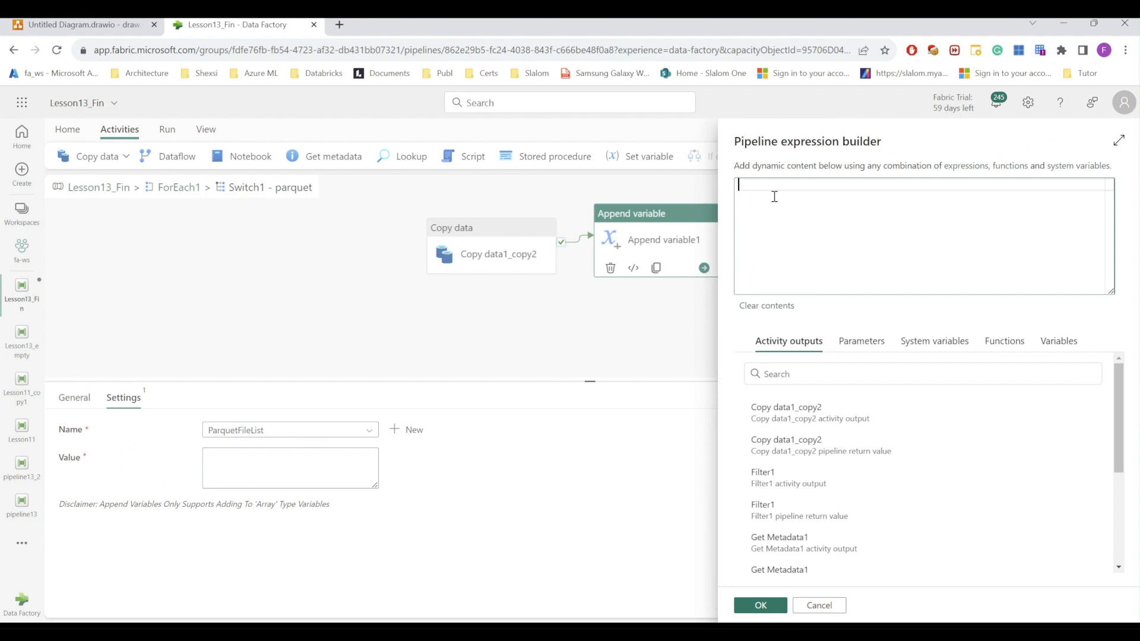
{"action": "type", "text": "ite"}
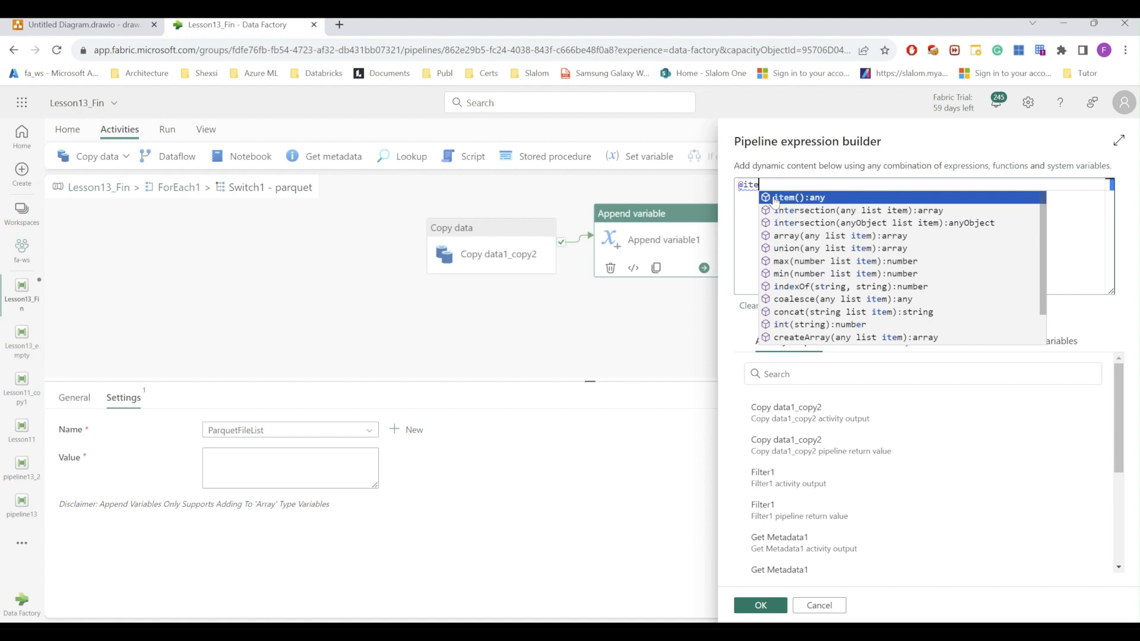
{"action": "left_click", "coordinate": [774, 198]}
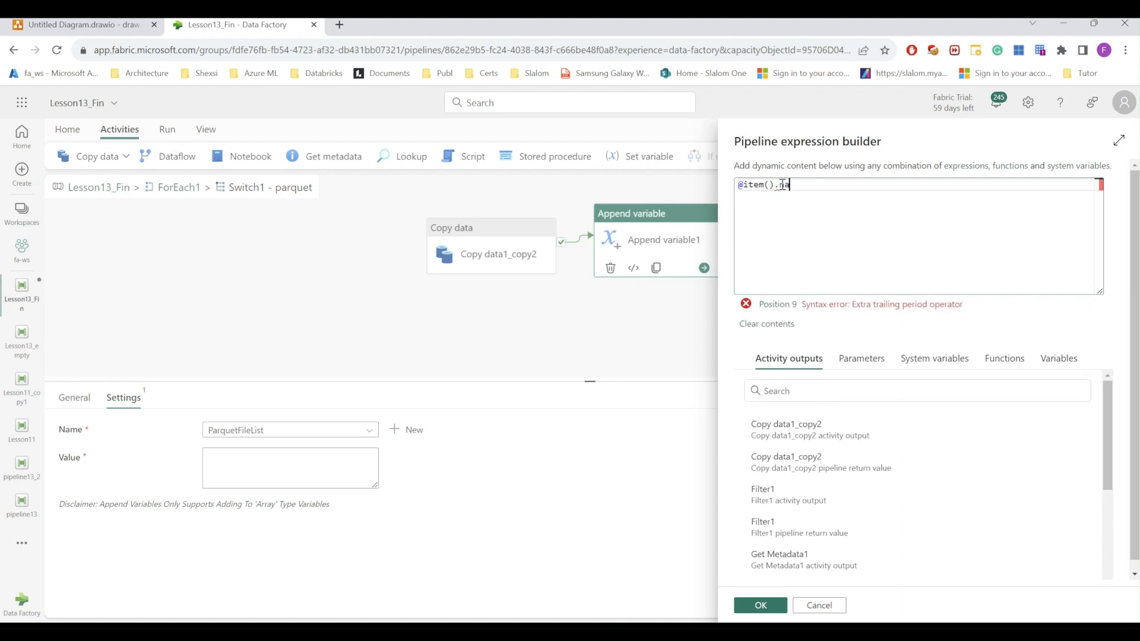
{"action": "type", "text": "me"}
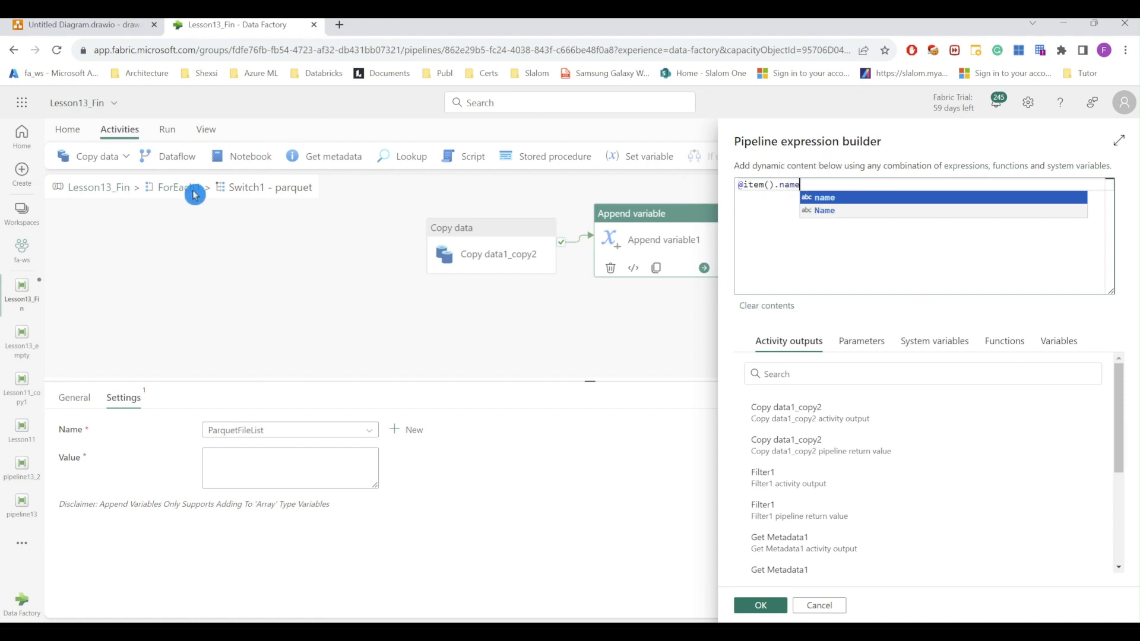
{"action": "left_click", "coordinate": [760, 605]}
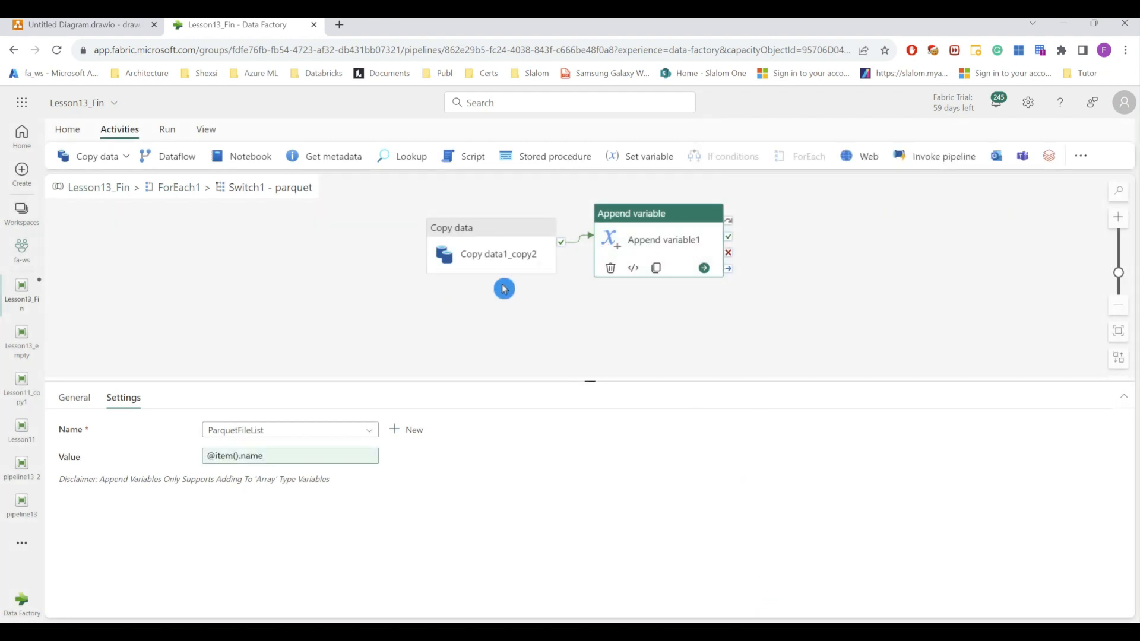
Step: Return to ForEach1 and open Switch1's empty Default case for editing
{"action": "left_click", "coordinate": [178, 187]}
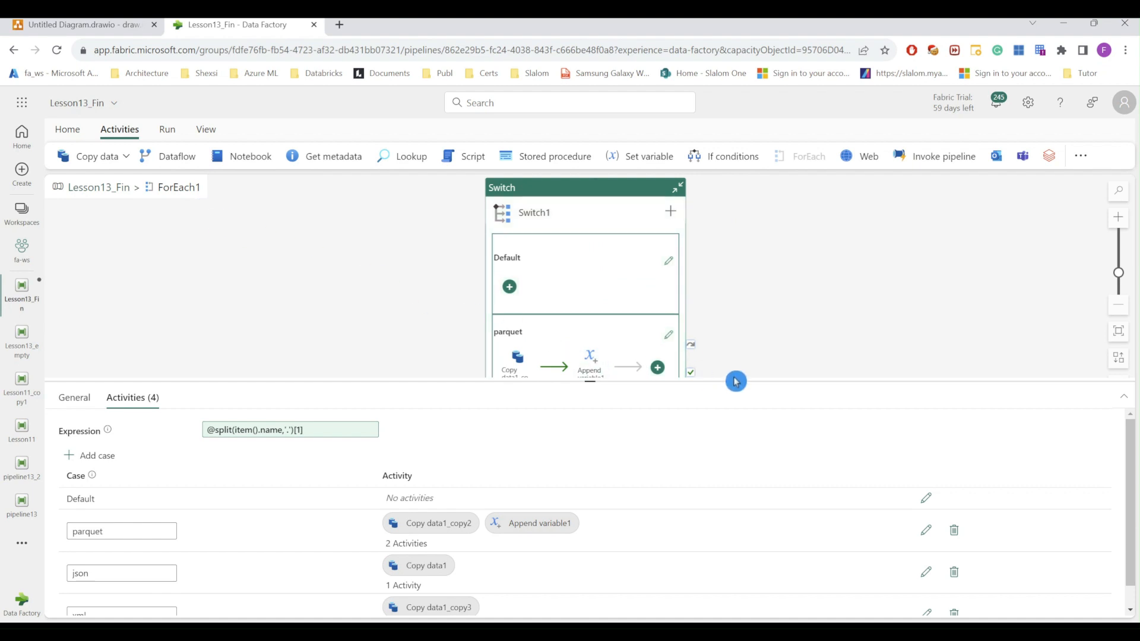
{"action": "left_click_drag", "start_coordinate": [736, 381], "coordinate": [735, 274]}
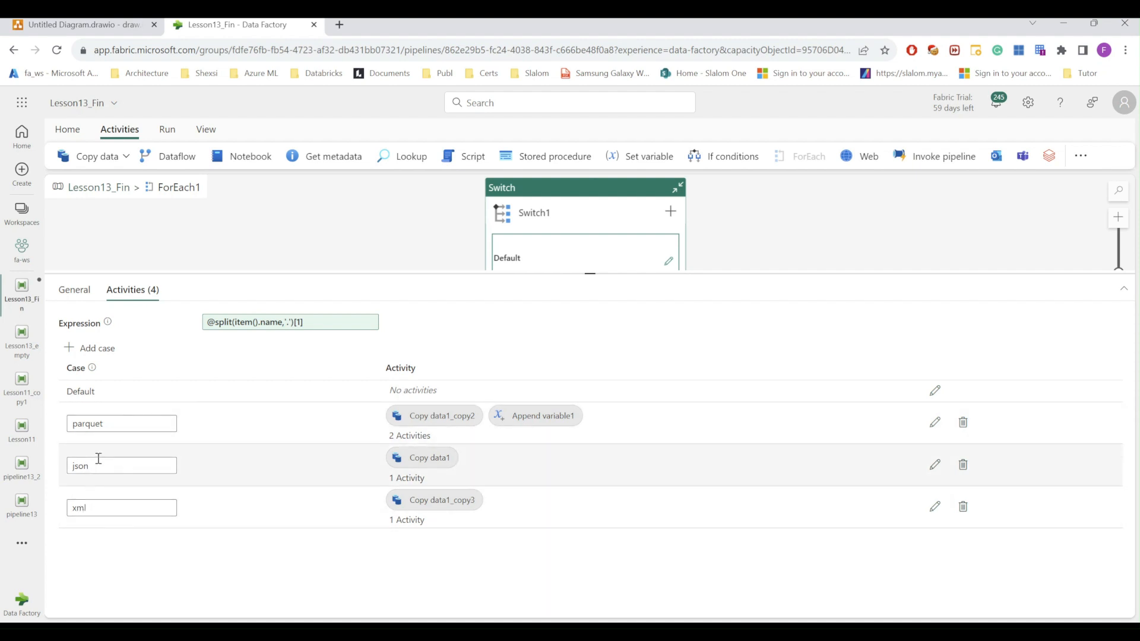
{"action": "left_click", "coordinate": [77, 407]}
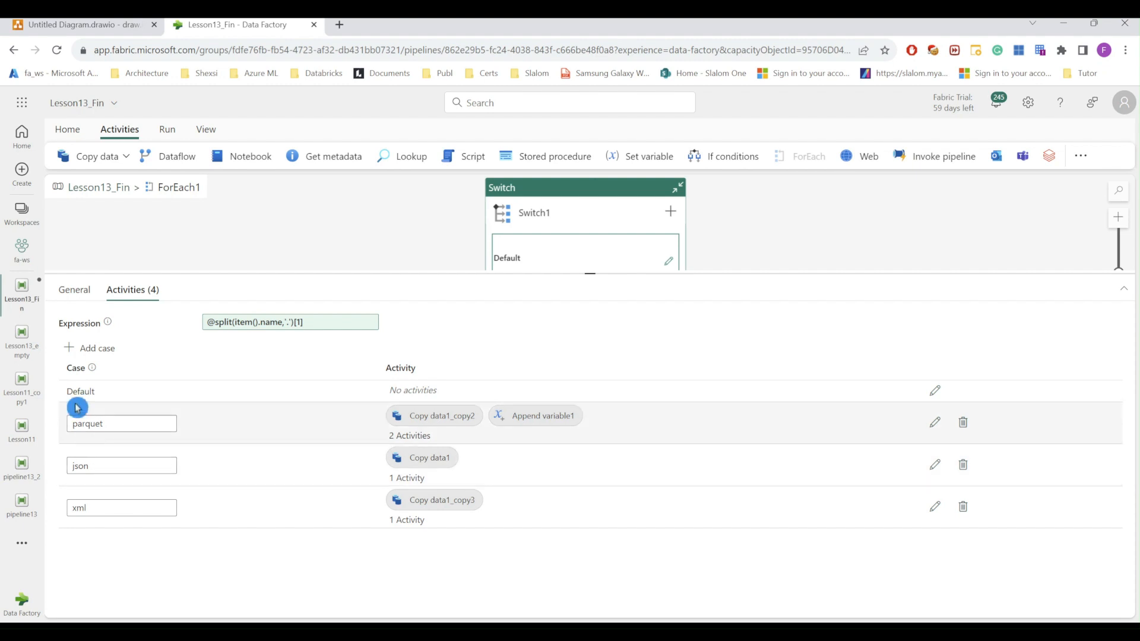
{"action": "left_click", "coordinate": [376, 407]}
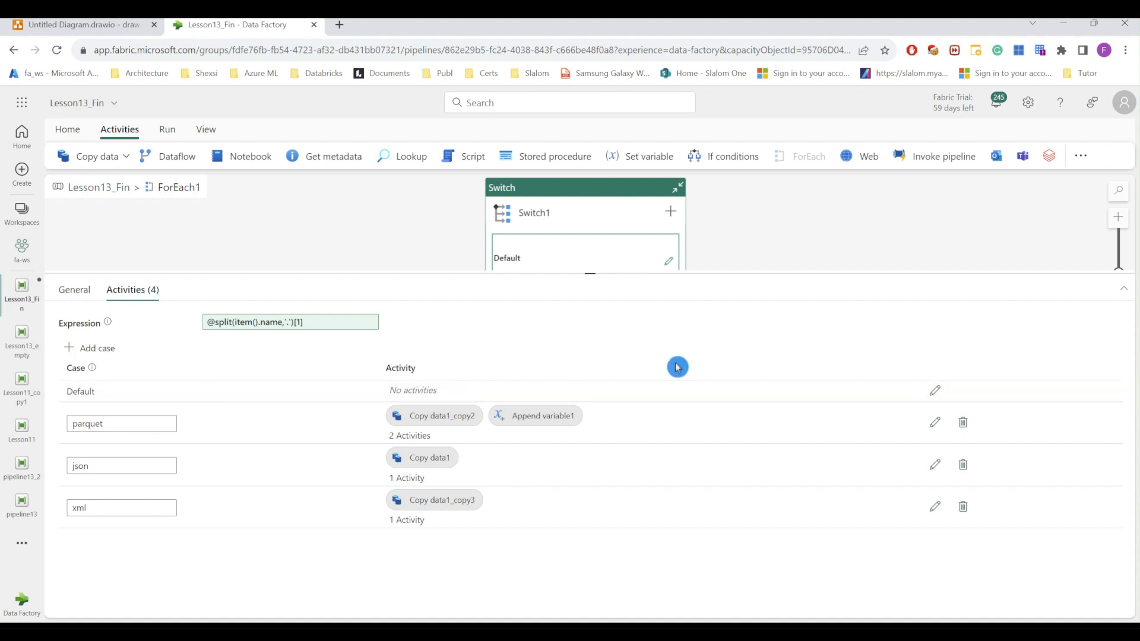
{"action": "left_click", "coordinate": [935, 392]}
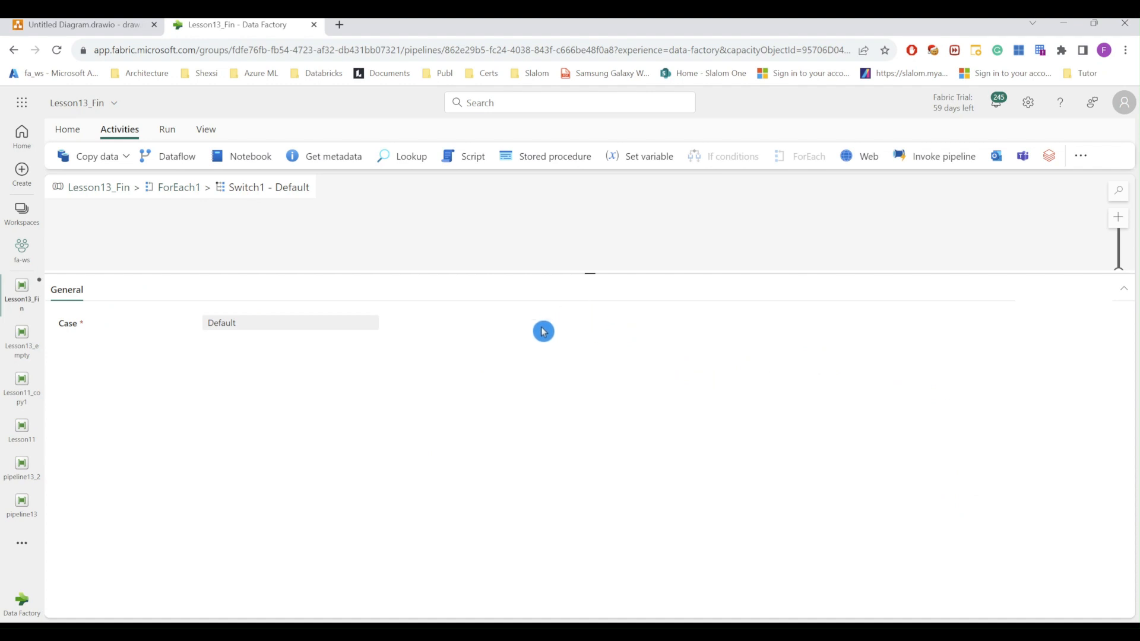
Step: Add a Fail activity to the Default case and center it on the canvas
{"action": "left_click_drag", "start_coordinate": [592, 273], "coordinate": [590, 369]}
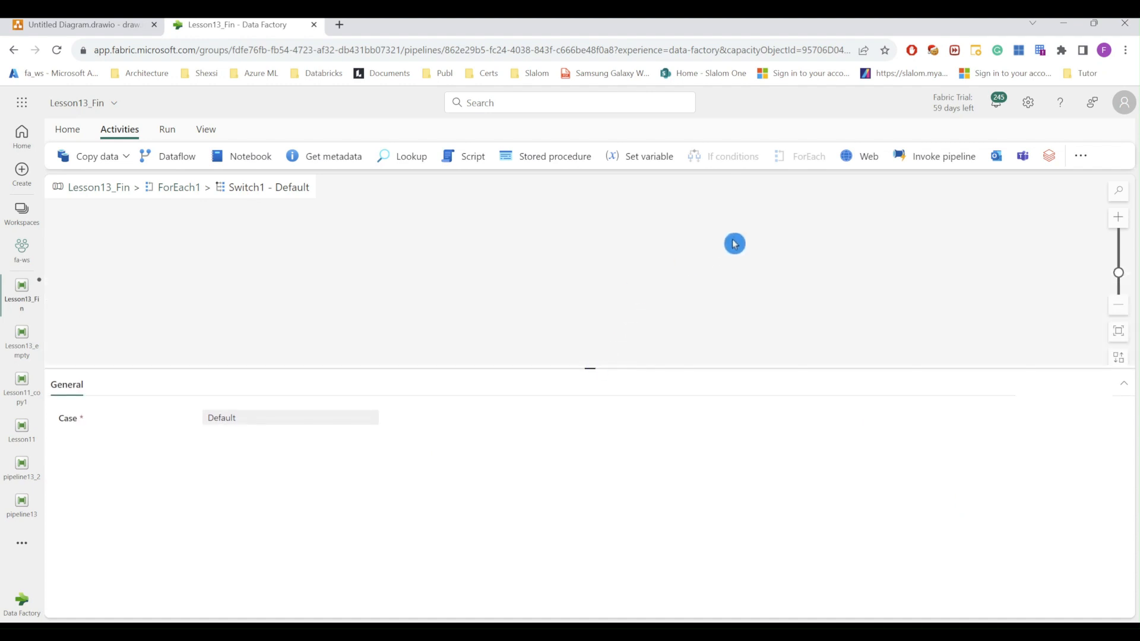
{"action": "left_click", "coordinate": [1080, 156]}
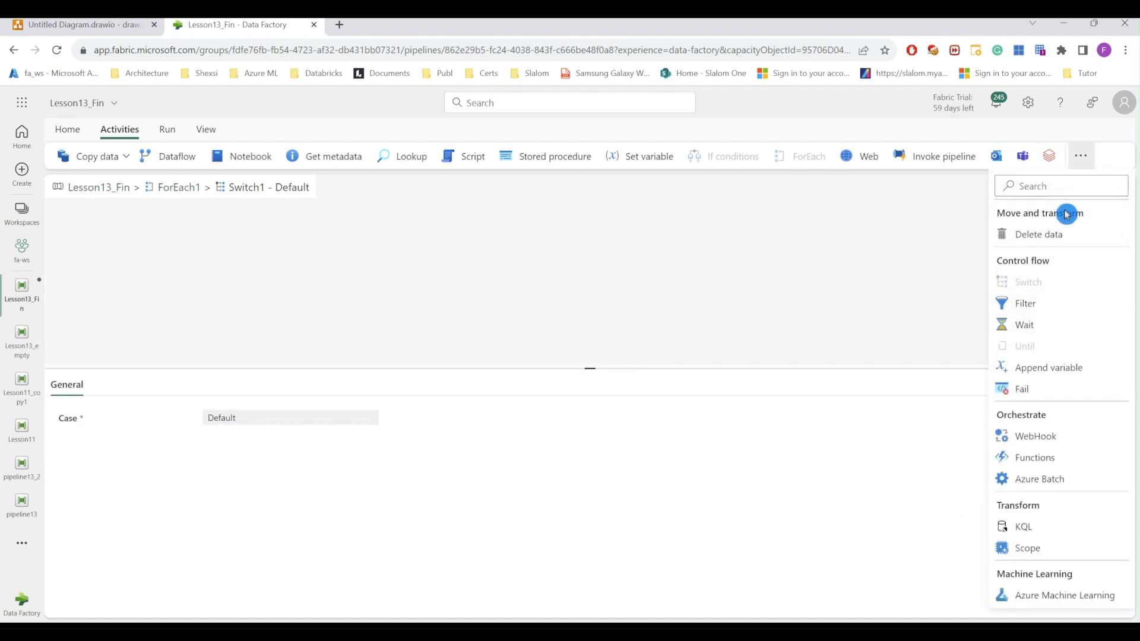
{"action": "left_click", "coordinate": [1027, 384]}
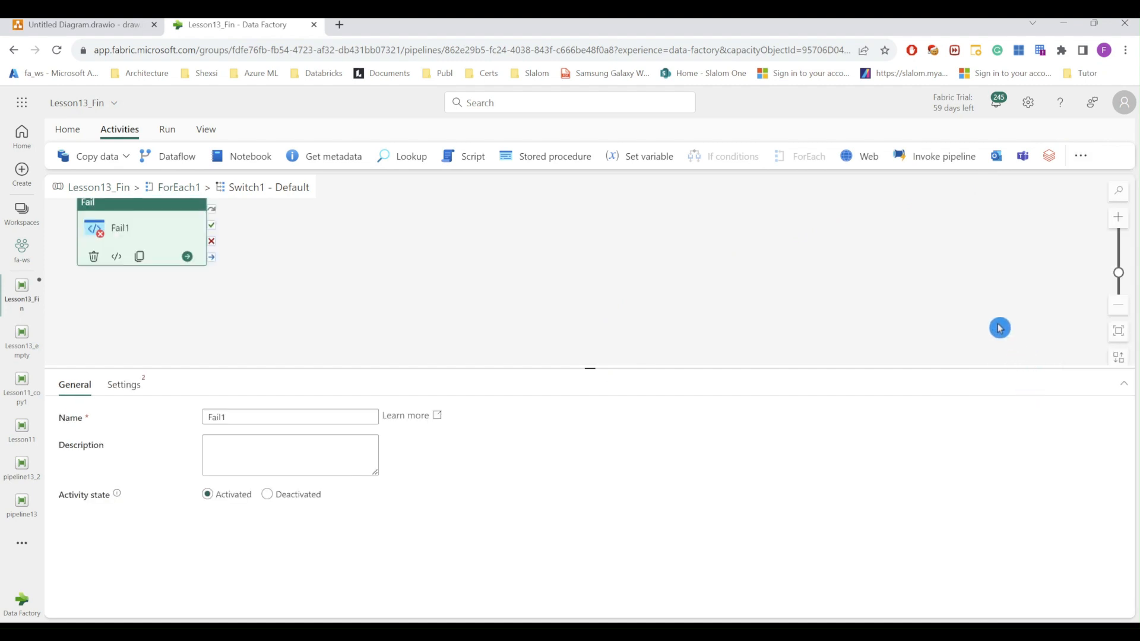
{"action": "left_click_drag", "start_coordinate": [173, 215], "coordinate": [386, 251]}
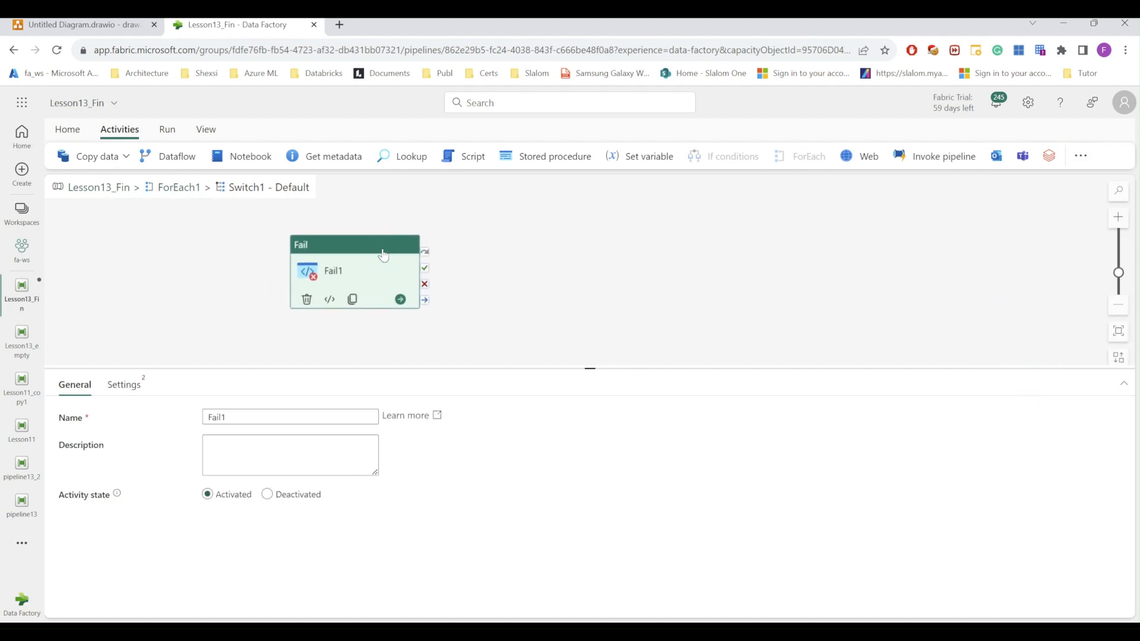
Step: Give Fail1 the message 'Unexpected file type' and error code 100
{"action": "left_click", "coordinate": [147, 384]}
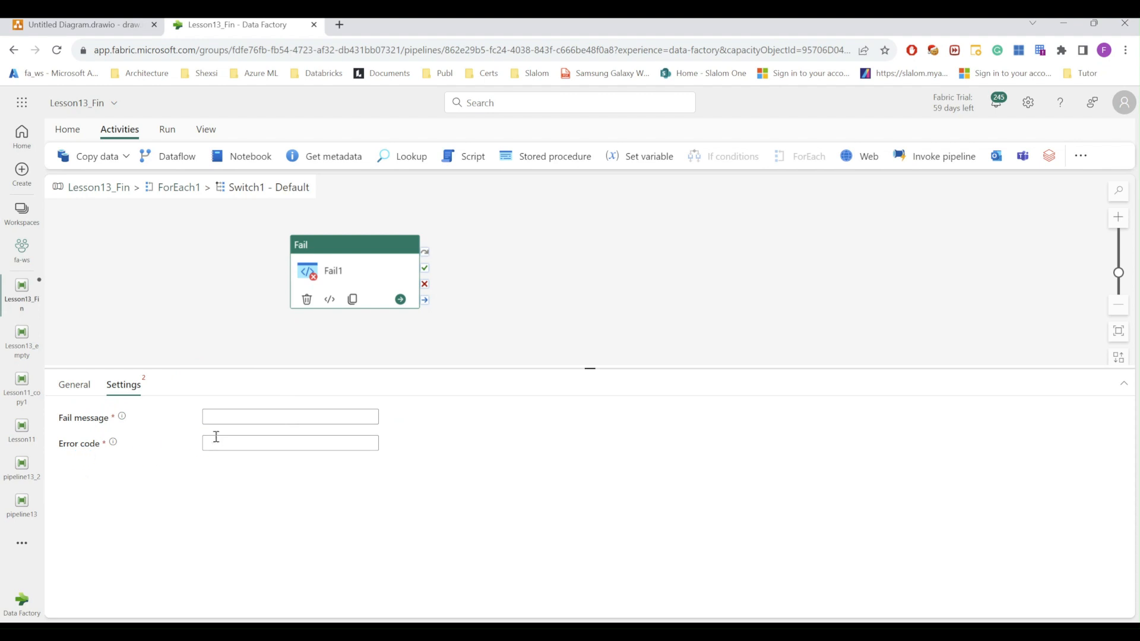
{"action": "left_click", "coordinate": [225, 418]}
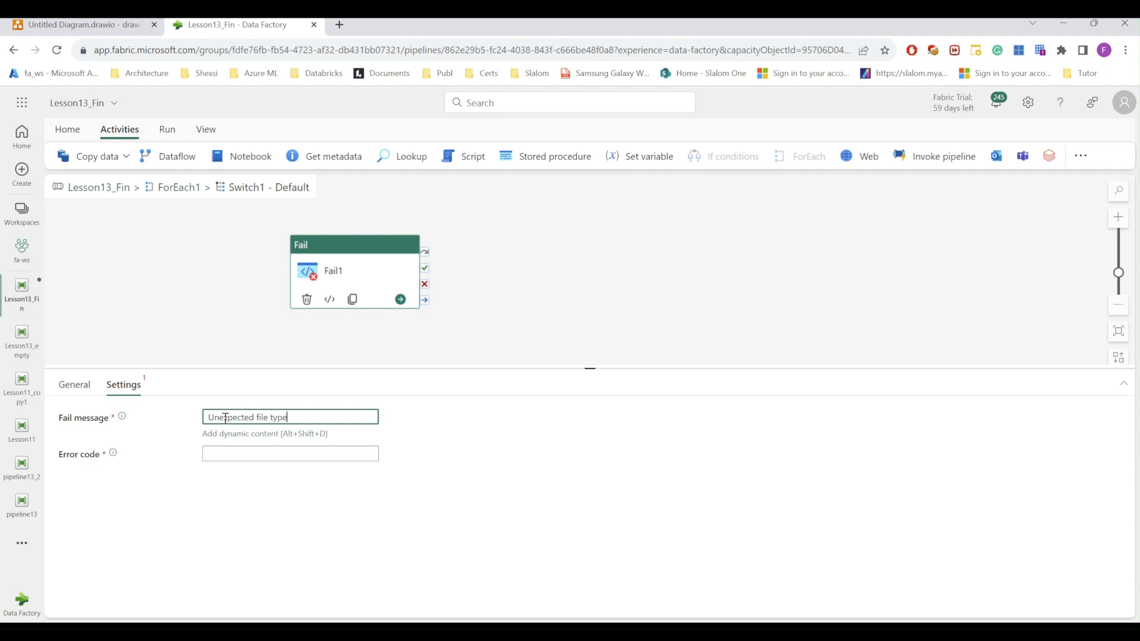
{"action": "left_click", "coordinate": [227, 454]}
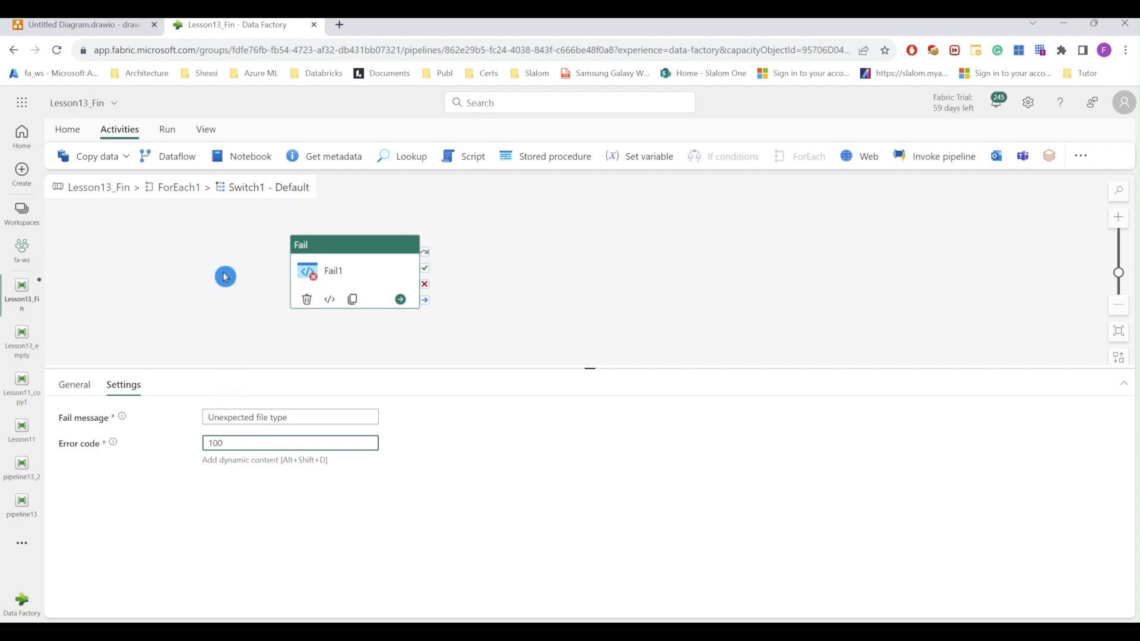
{"action": "left_click", "coordinate": [100, 188]}
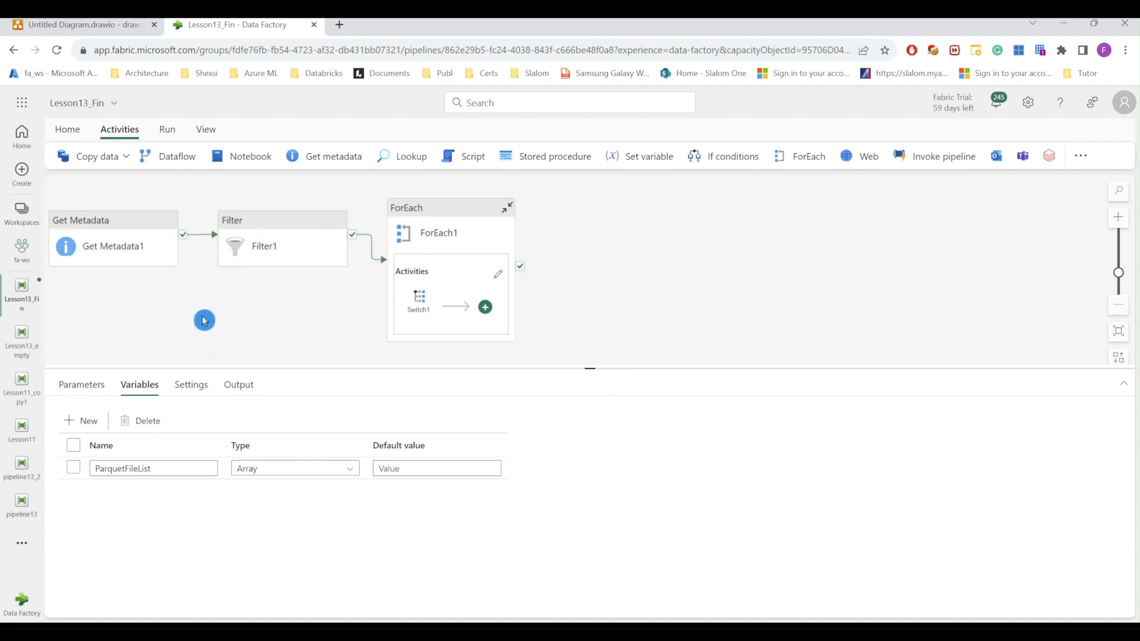
{"action": "left_click_drag", "start_coordinate": [204, 318], "coordinate": [287, 321]}
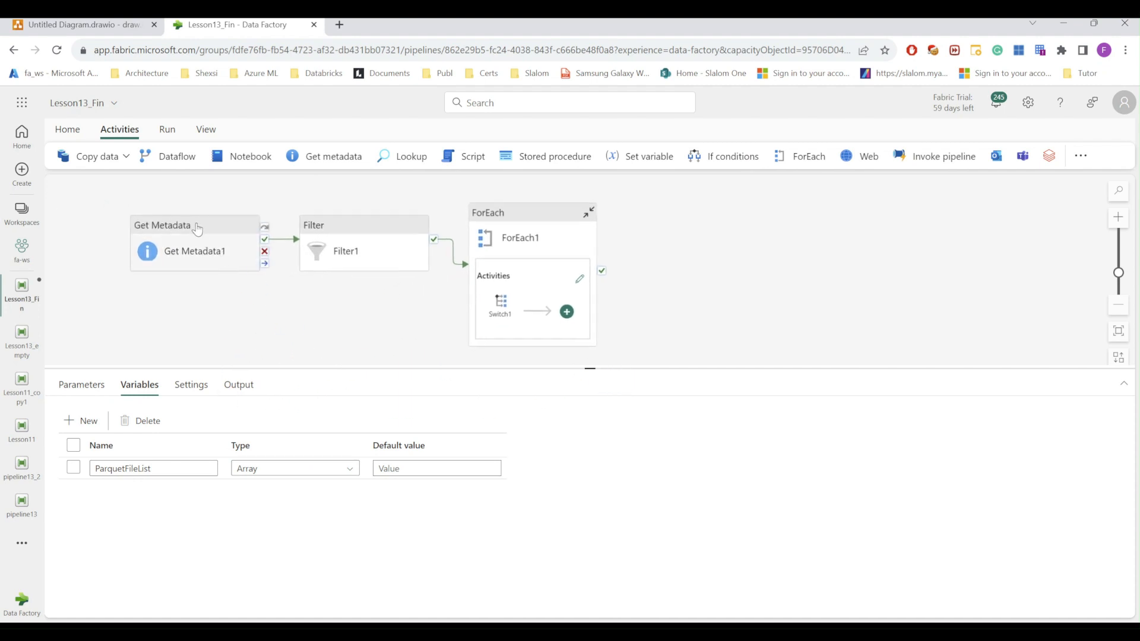
{"action": "left_click", "coordinate": [199, 233]}
{"action": "left_click", "coordinate": [125, 391]}
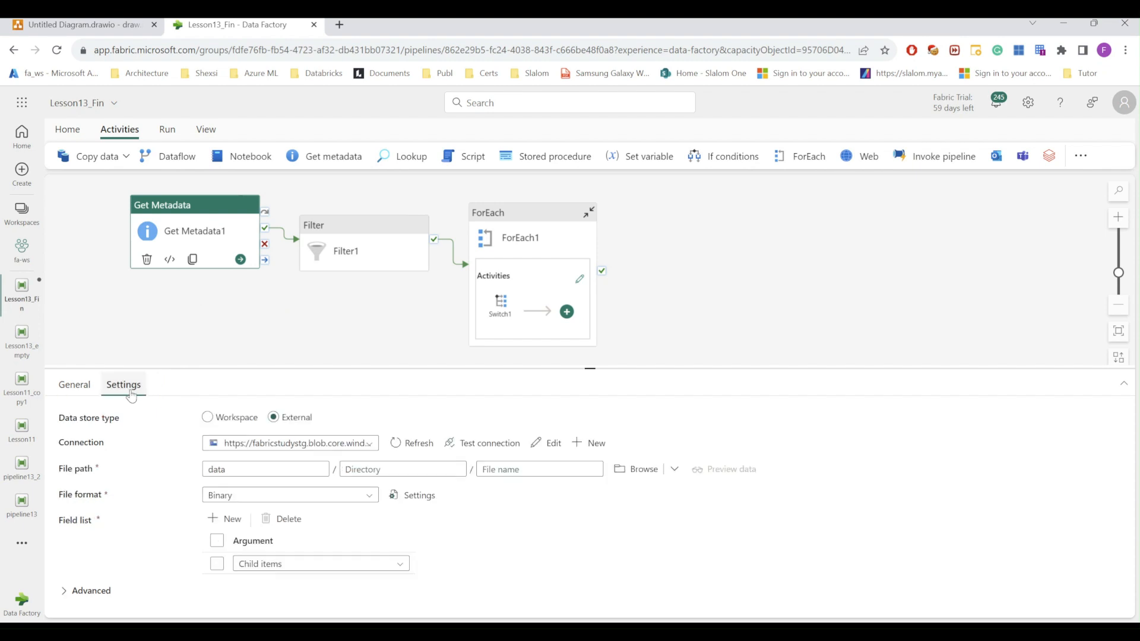
{"action": "left_click", "coordinate": [651, 476]}
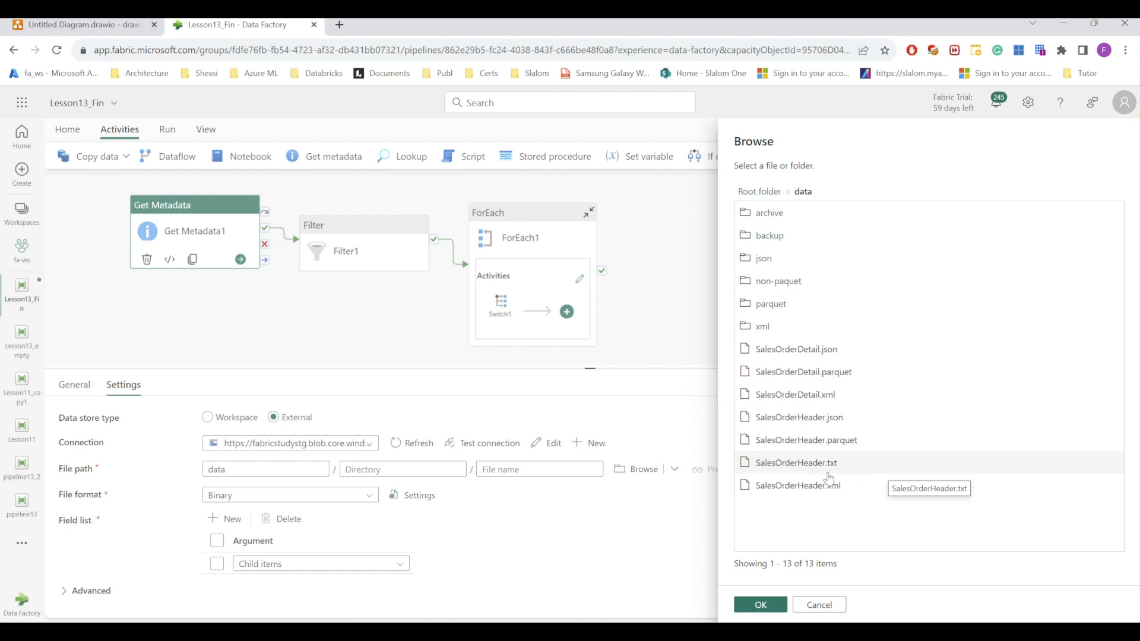
{"action": "left_click", "coordinate": [771, 605]}
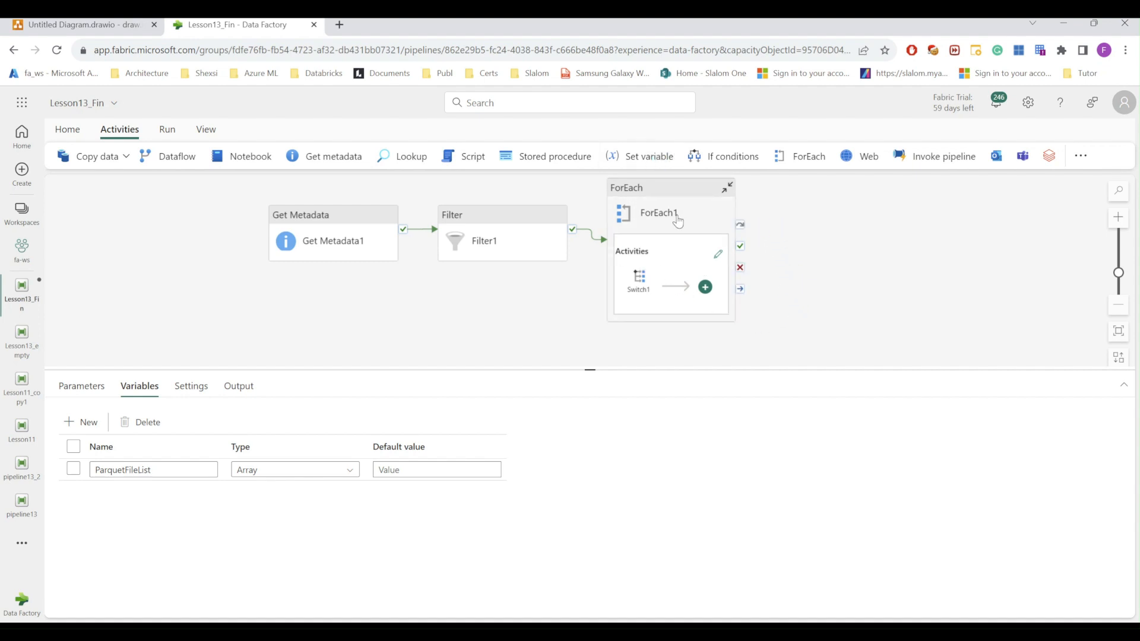
Step: Add ForEach2 to the right of ForEach1, running on ForEach1's completion
{"action": "left_click", "coordinate": [805, 170]}
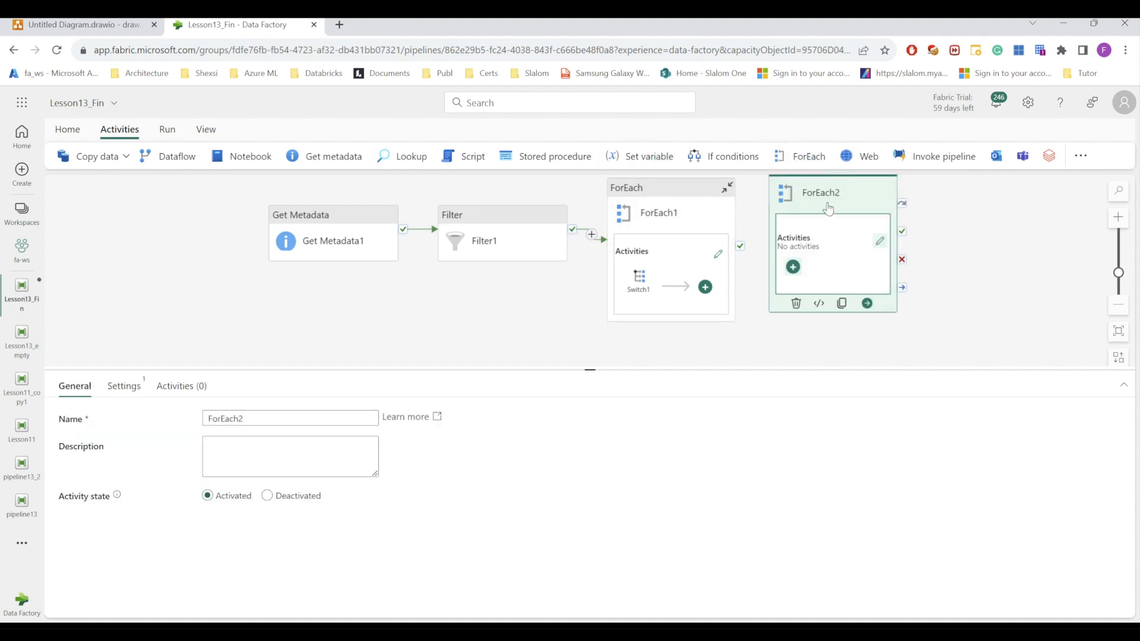
{"action": "left_click_drag", "start_coordinate": [830, 218], "coordinate": [845, 217]}
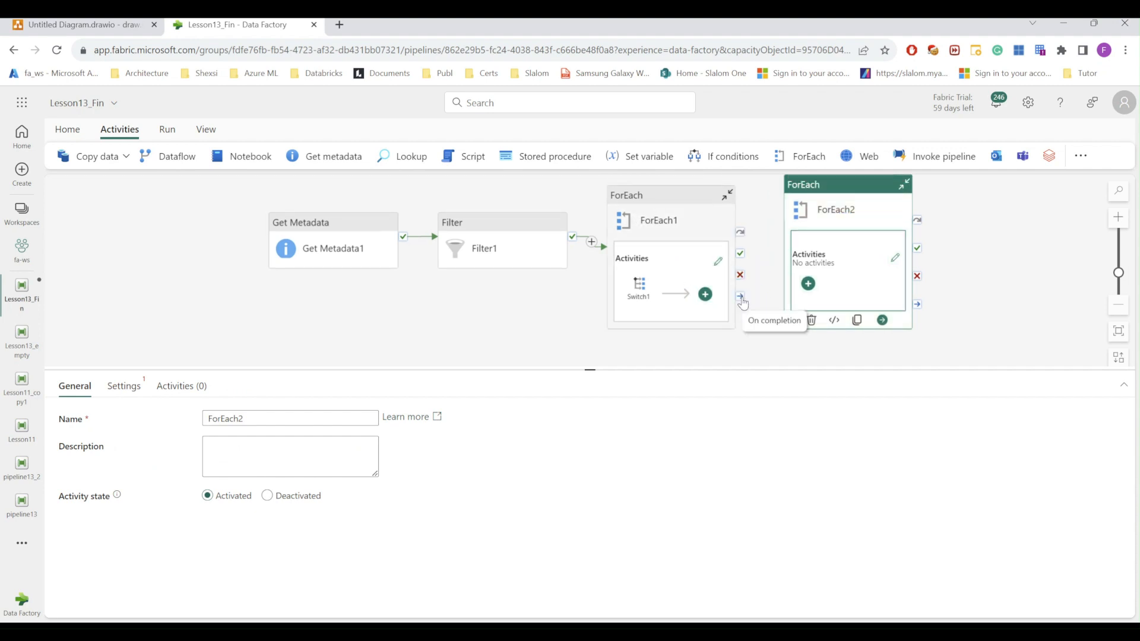
{"action": "left_click_drag", "start_coordinate": [741, 302], "coordinate": [789, 293]}
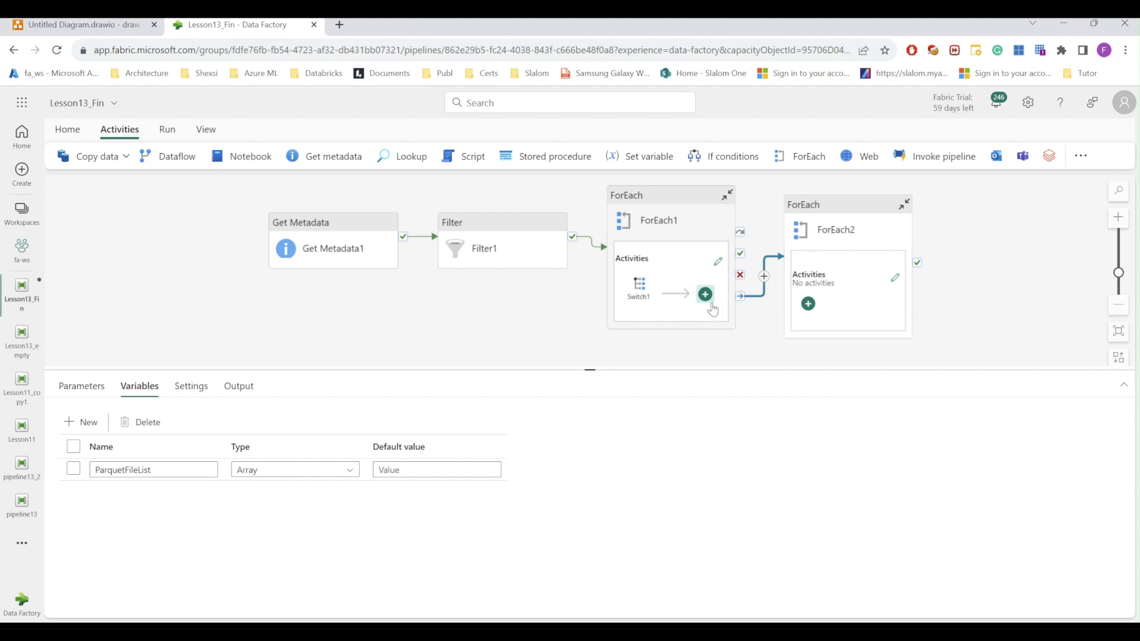
{"action": "left_click", "coordinate": [844, 212]}
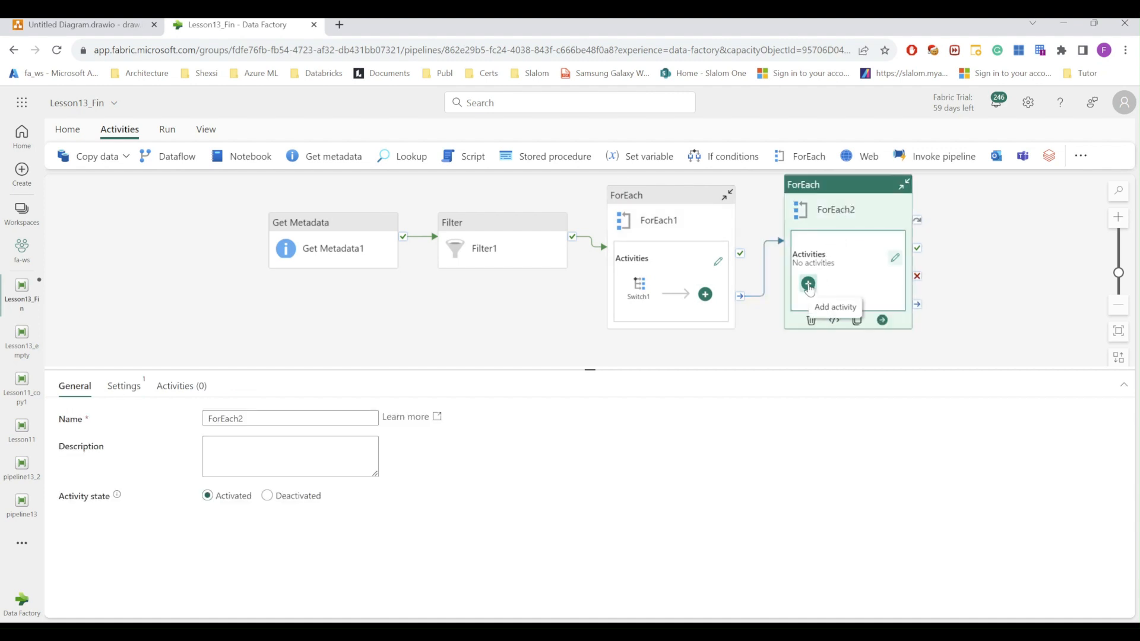
{"action": "left_click", "coordinate": [238, 390]}
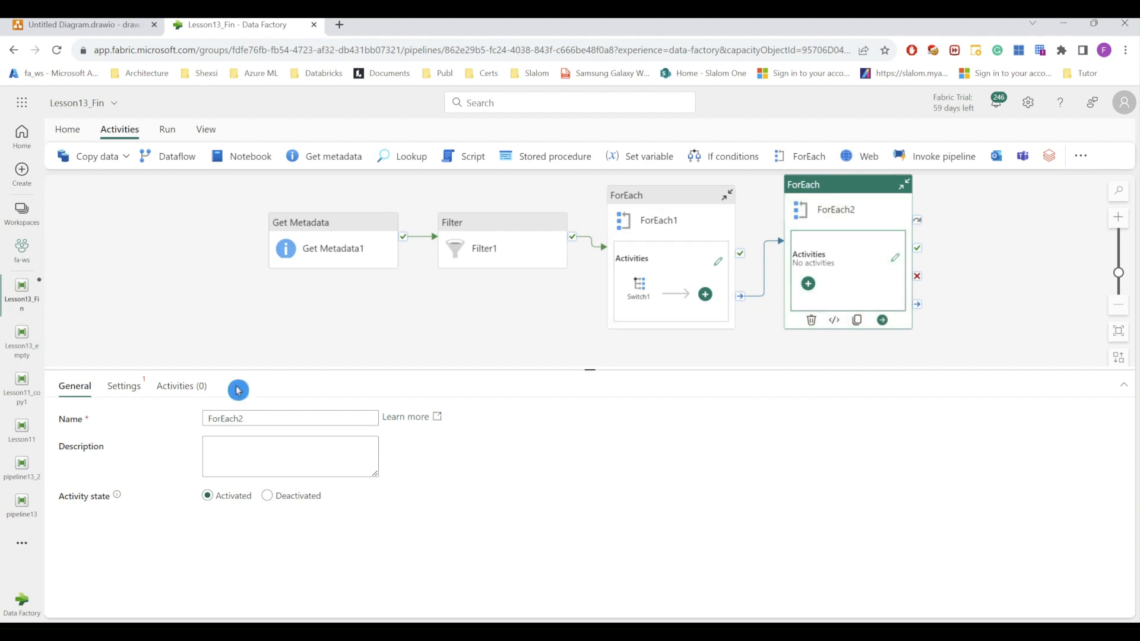
{"action": "left_click", "coordinate": [123, 389]}
{"action": "left_click", "coordinate": [271, 482]}
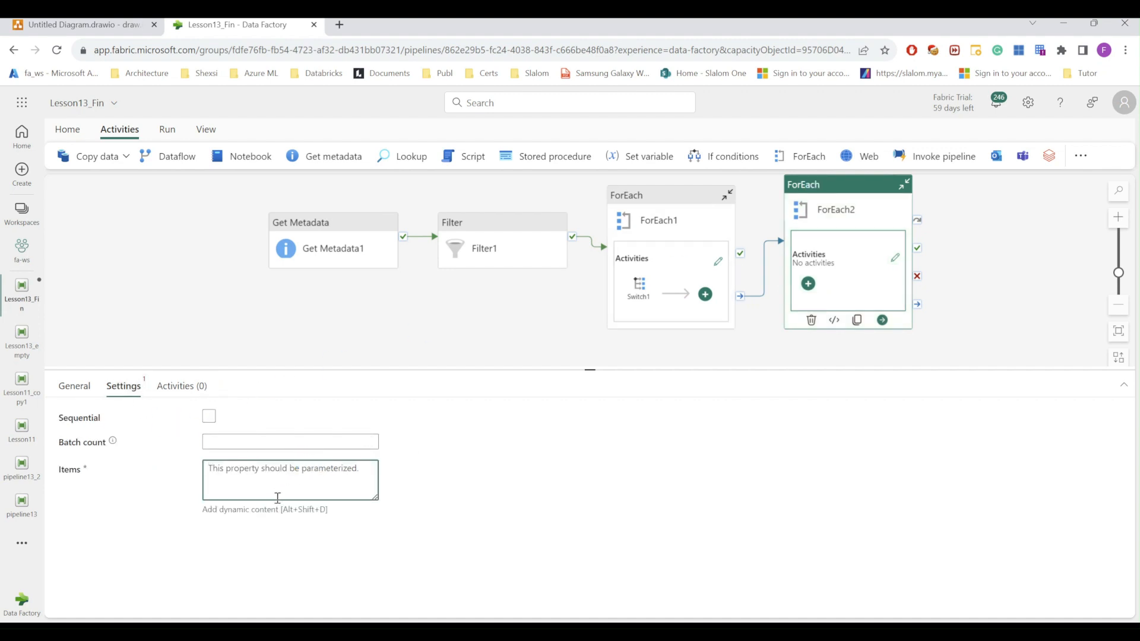
{"action": "left_click", "coordinate": [268, 510]}
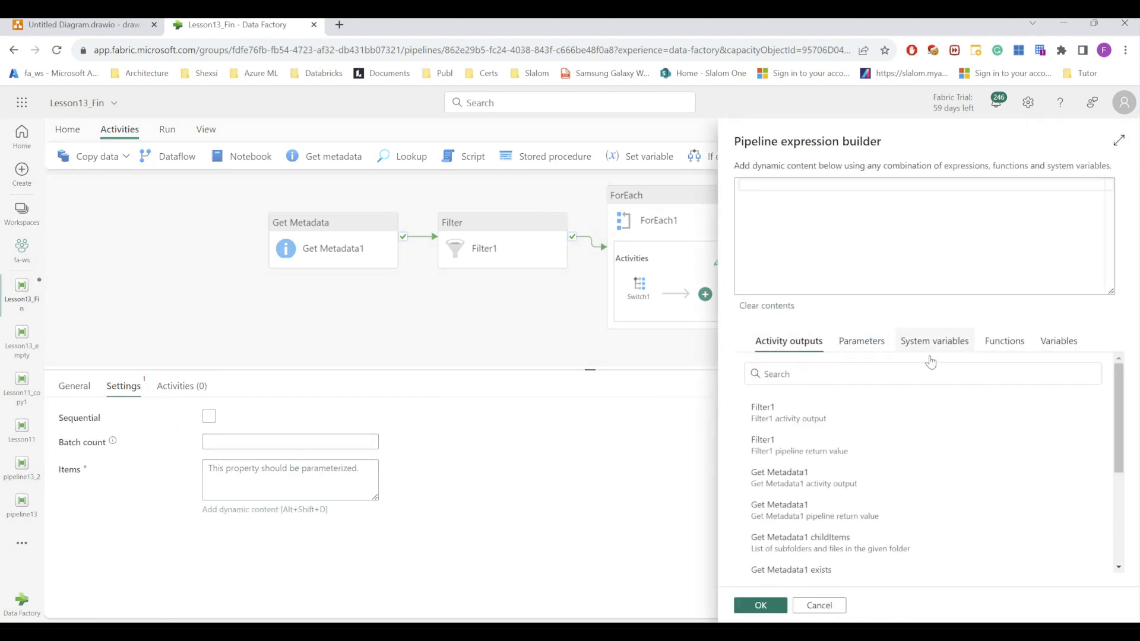
{"action": "left_click", "coordinate": [1055, 350]}
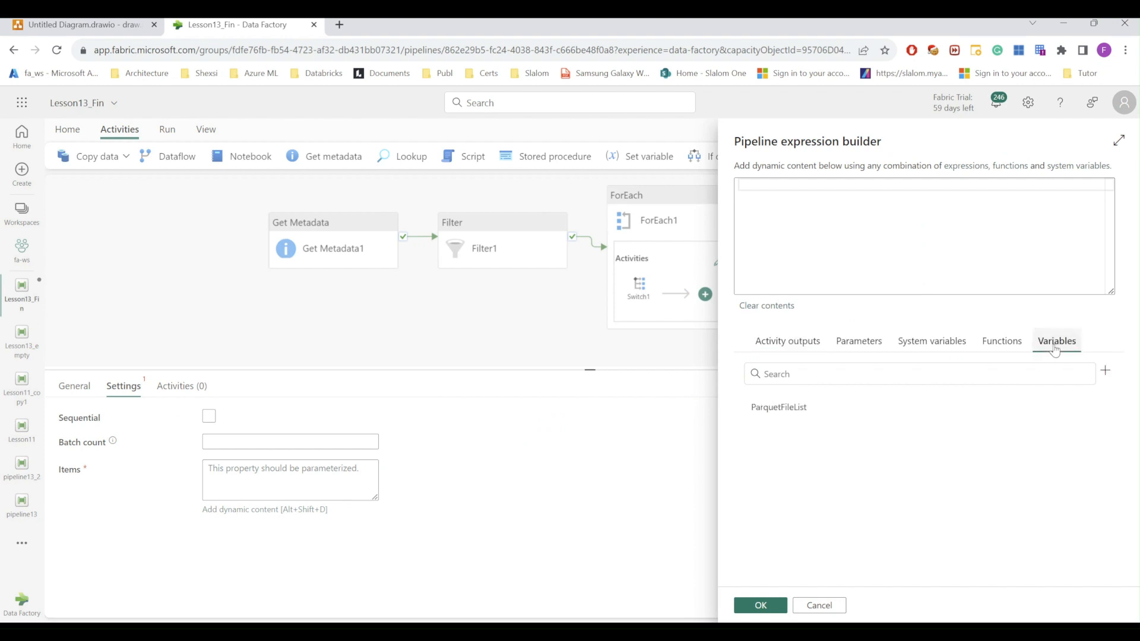
{"action": "left_click", "coordinate": [776, 410]}
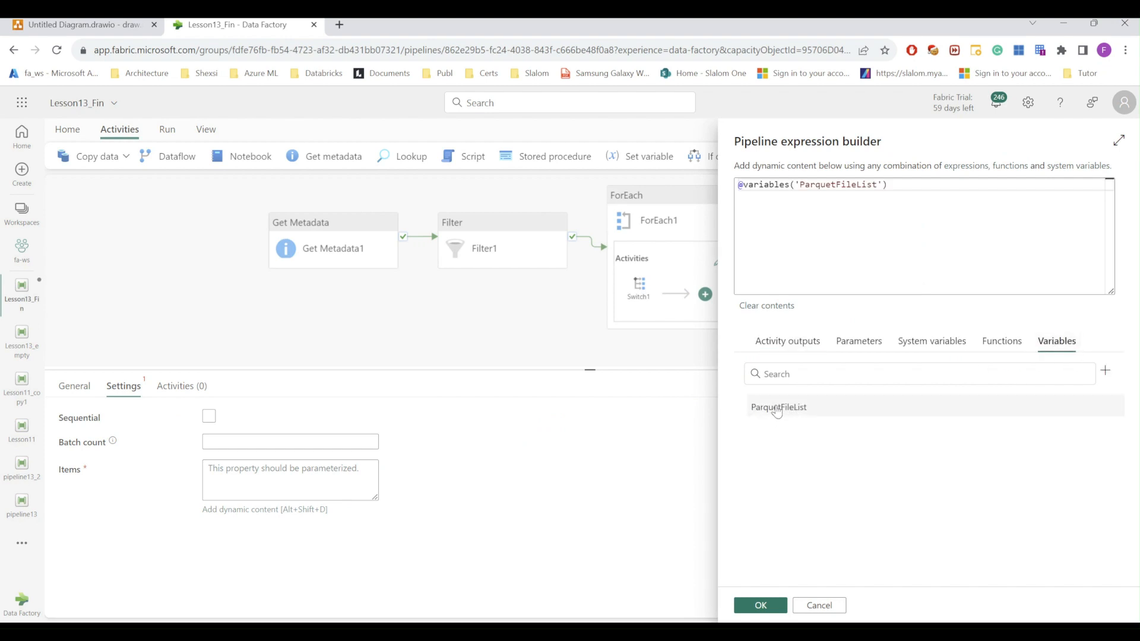
{"action": "left_click", "coordinate": [761, 605]}
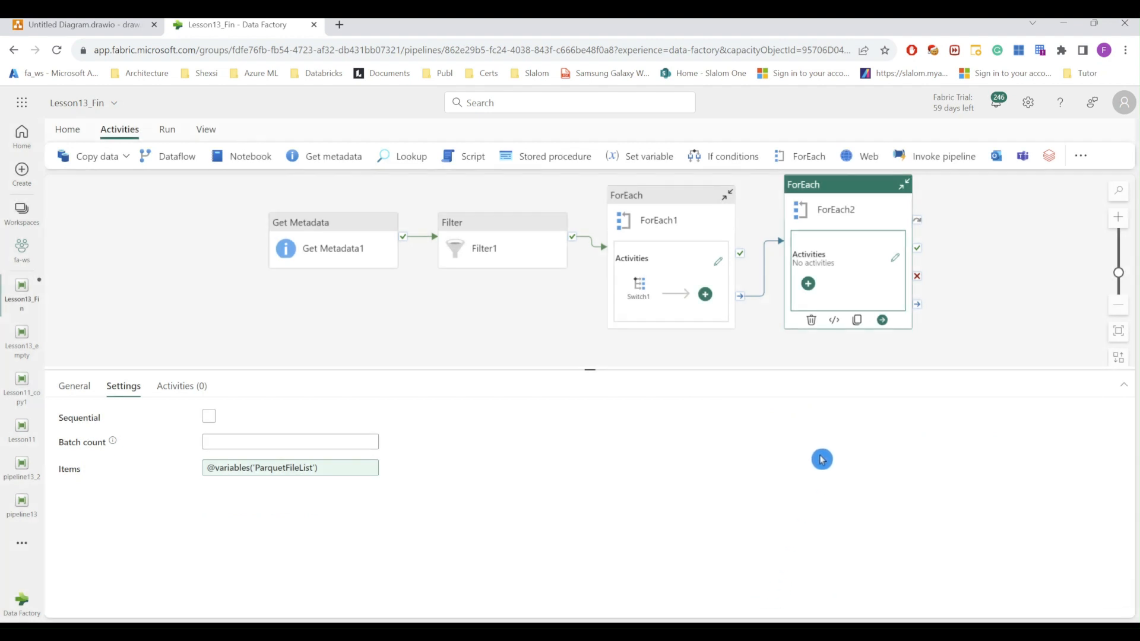
Step: Add a Copy data activity inside ForEach2 with the fabricstudystg blob storage as its source connection
{"action": "left_click", "coordinate": [809, 285]}
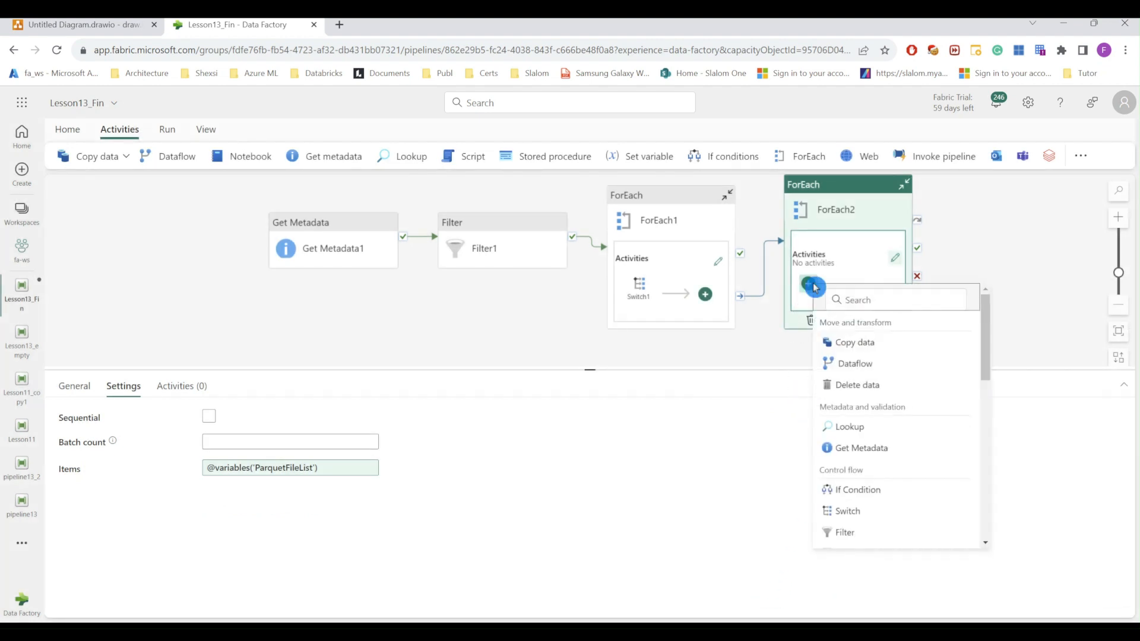
{"action": "left_click", "coordinate": [850, 342]}
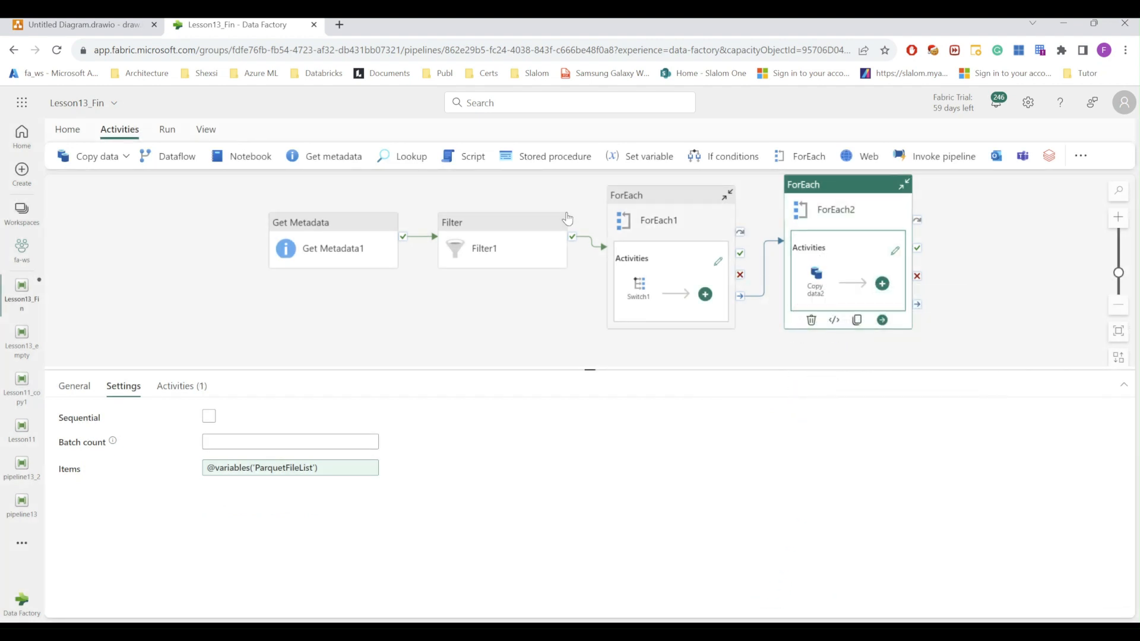
{"action": "left_click", "coordinate": [812, 281]}
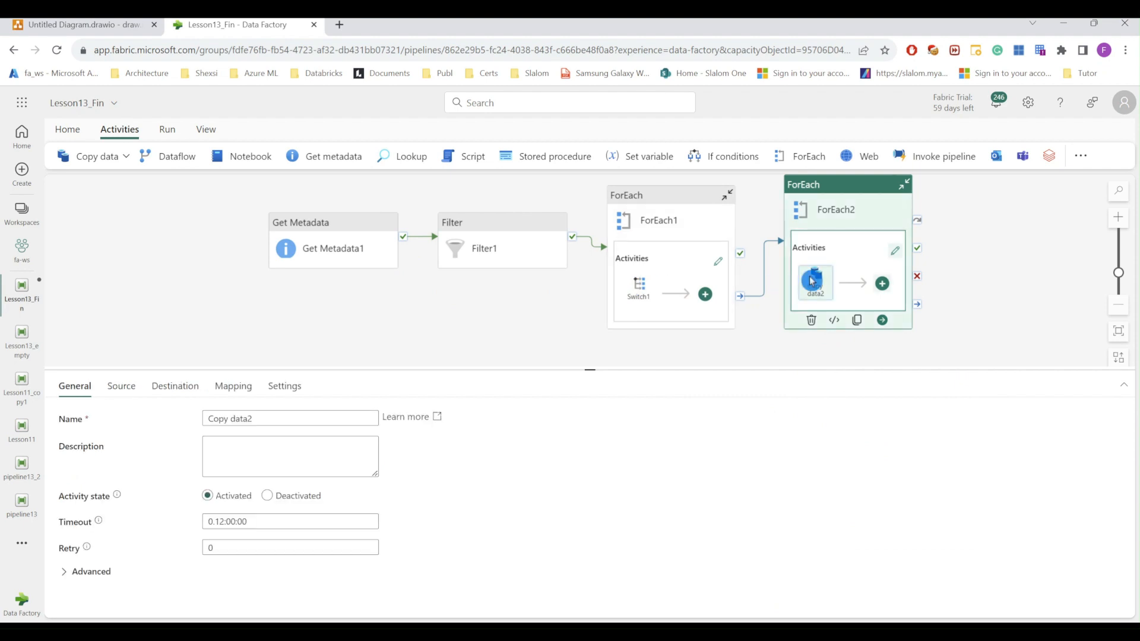
{"action": "left_click", "coordinate": [125, 387]}
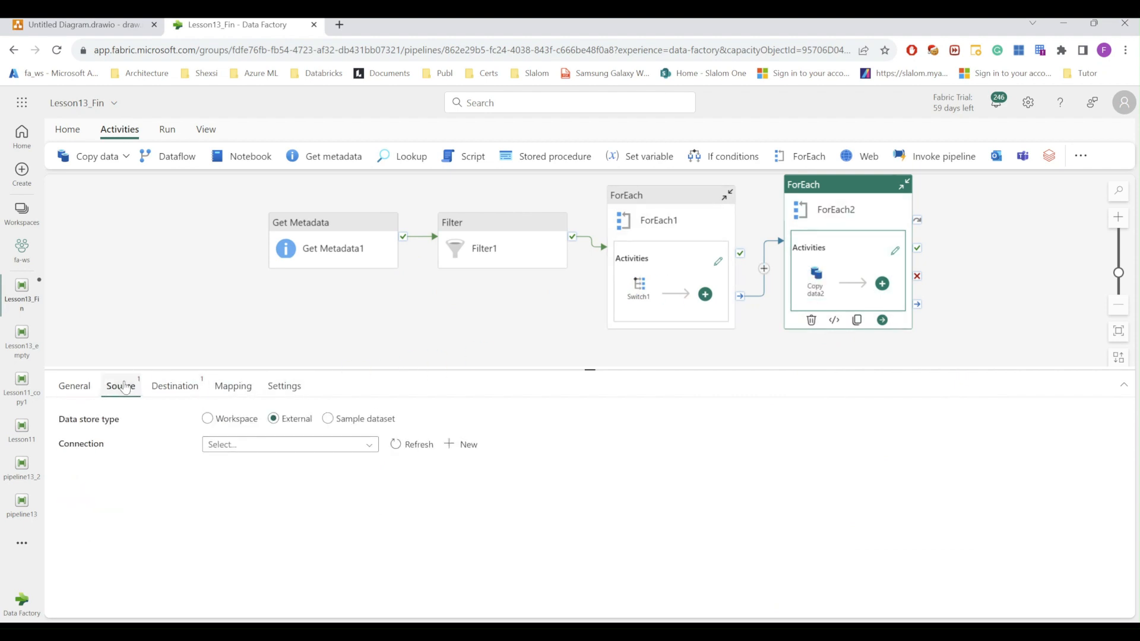
{"action": "left_click", "coordinate": [348, 445]}
{"action": "scroll", "coordinate": [378, 571], "scroll_direction": "down", "scroll_amount": 3}
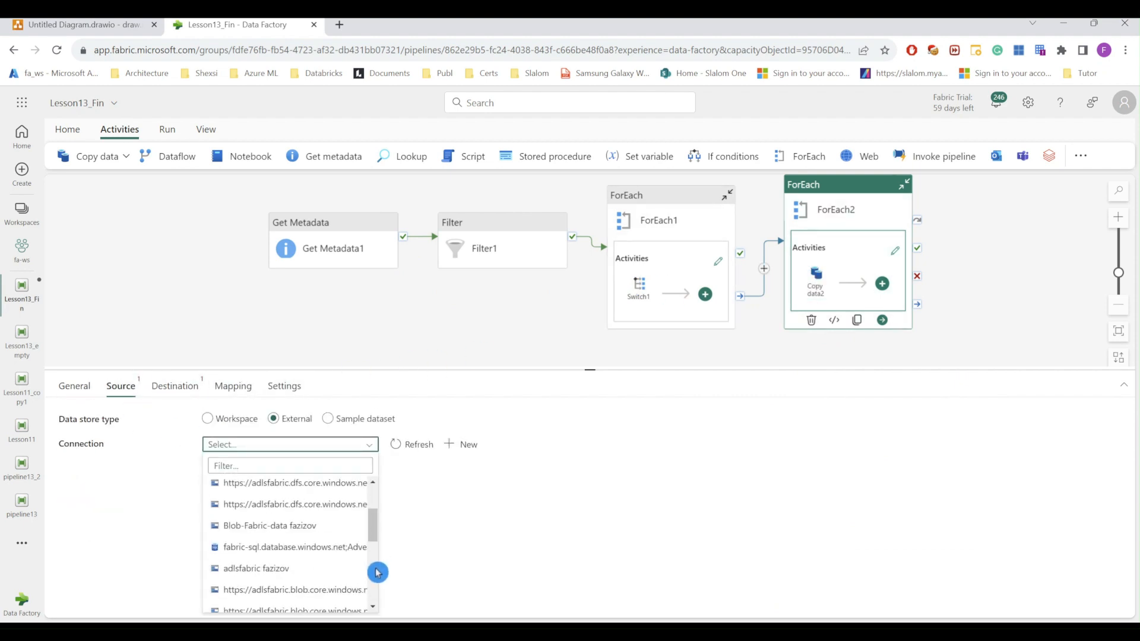
{"action": "scroll", "coordinate": [377, 571], "scroll_direction": "down", "scroll_amount": 5}
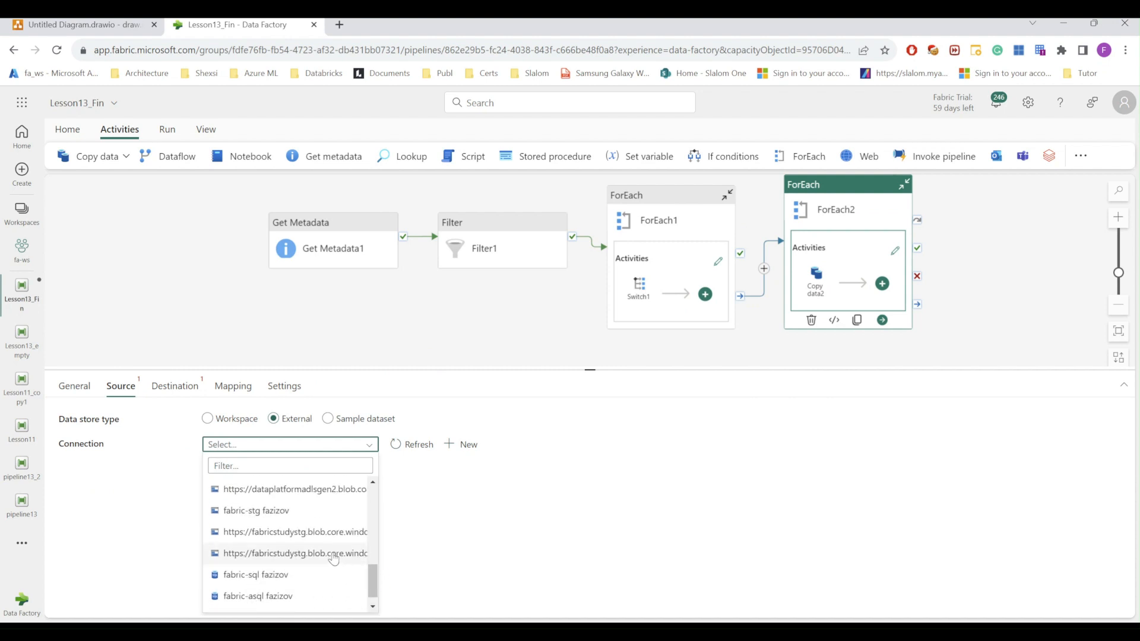
{"action": "left_click", "coordinate": [333, 555]}
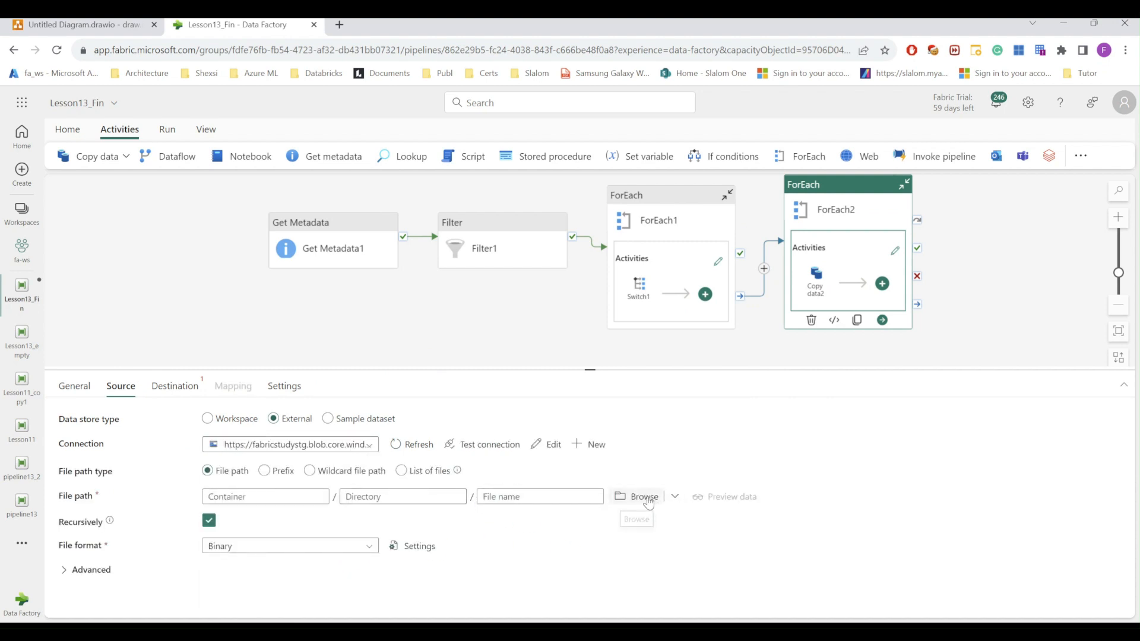
{"action": "left_click", "coordinate": [647, 501]}
{"action": "left_click", "coordinate": [766, 213]}
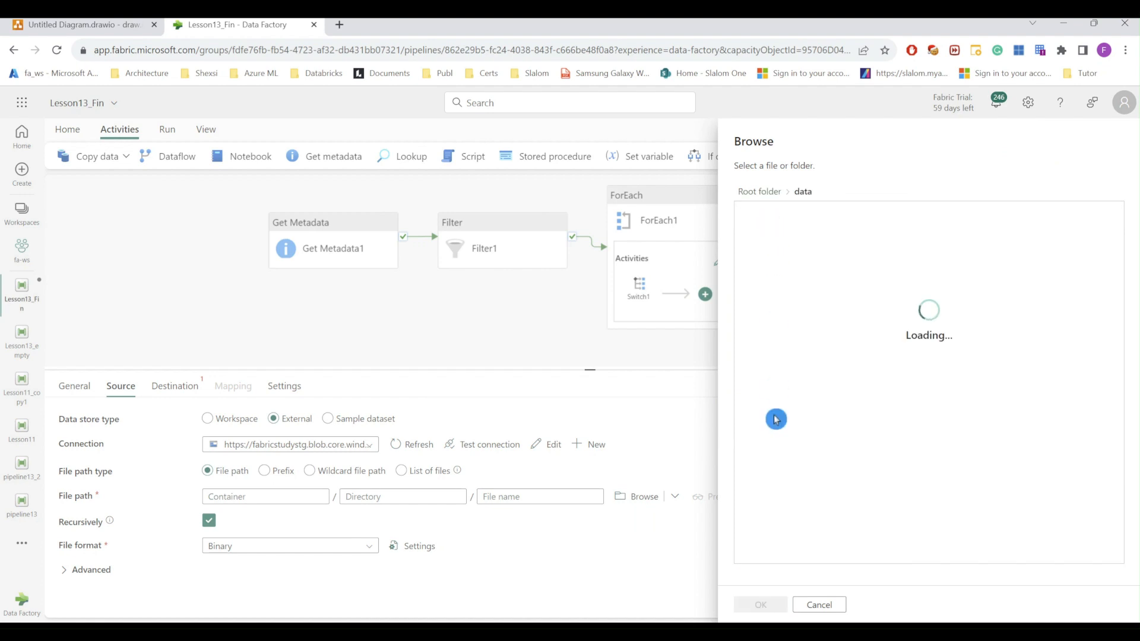
{"action": "left_click", "coordinate": [751, 596]}
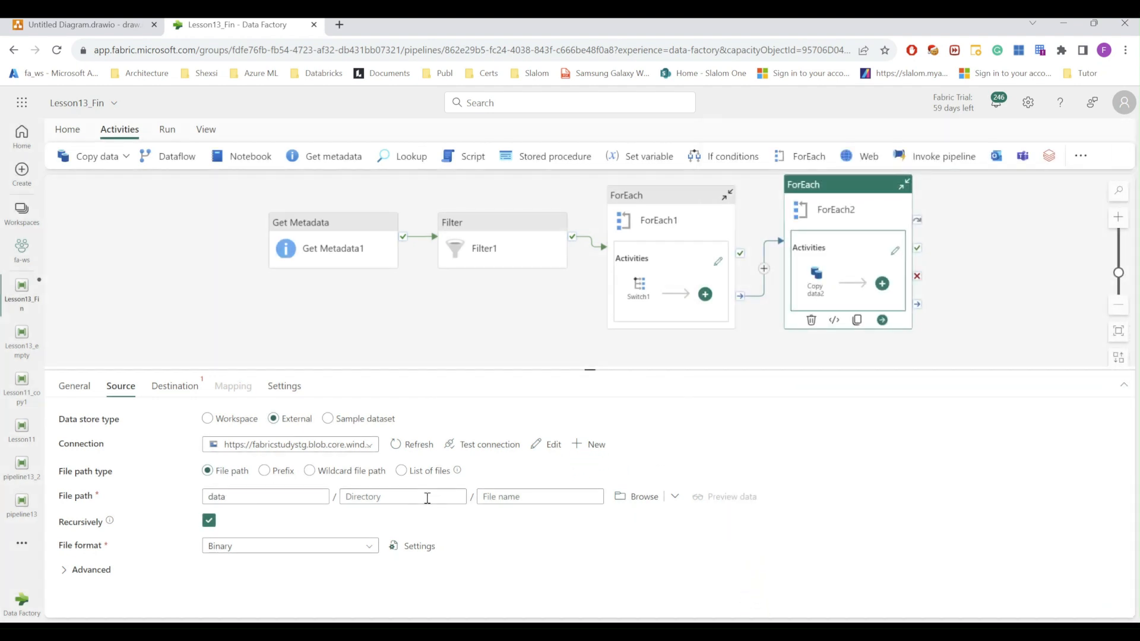
{"action": "left_click", "coordinate": [505, 496]}
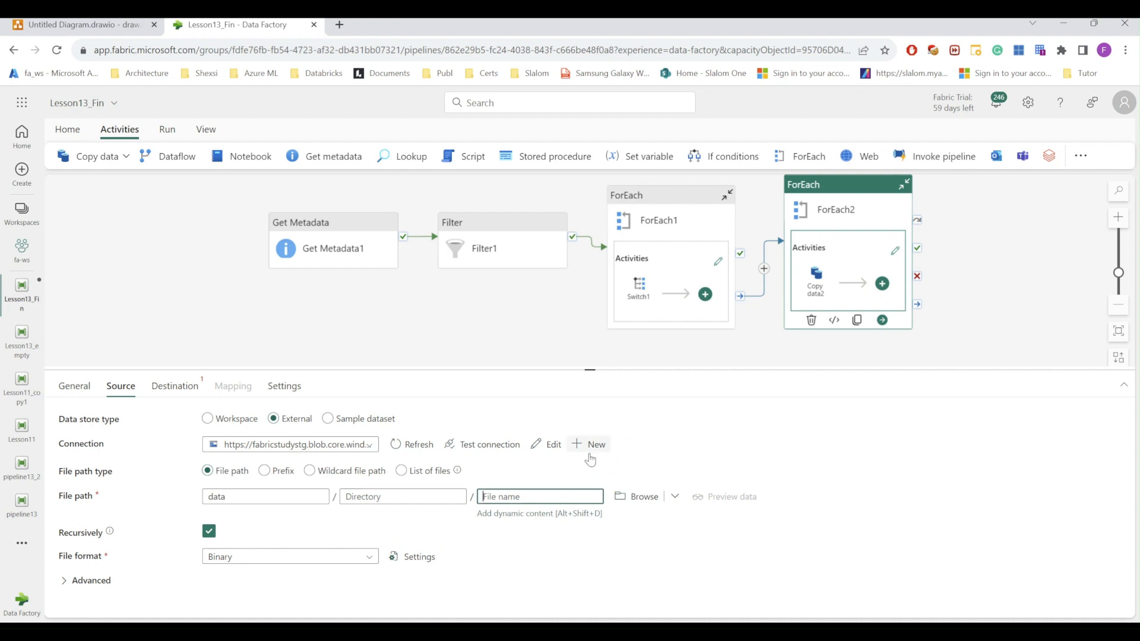
{"action": "left_click", "coordinate": [535, 514]}
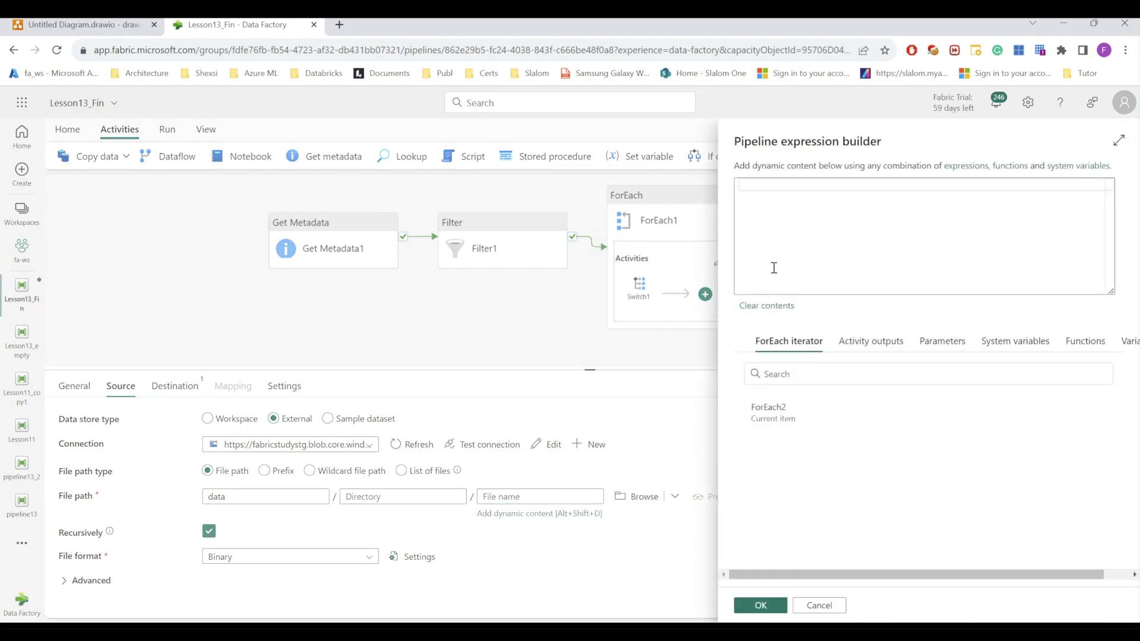
{"action": "left_click", "coordinate": [805, 227]}
{"action": "left_click", "coordinate": [772, 409]}
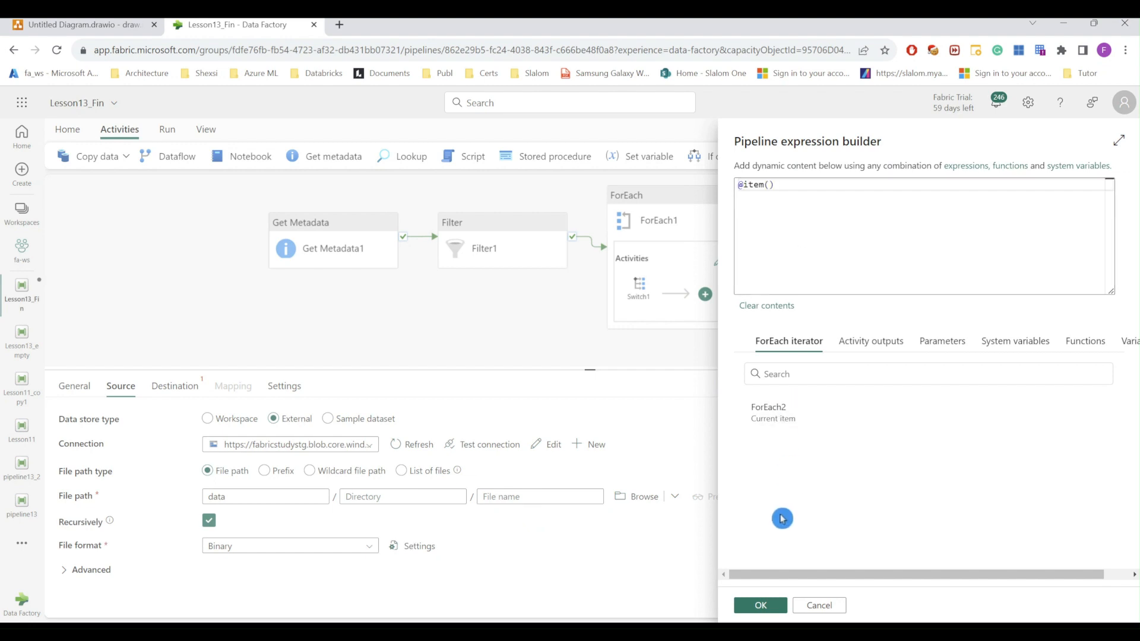
{"action": "left_click", "coordinate": [761, 605]}
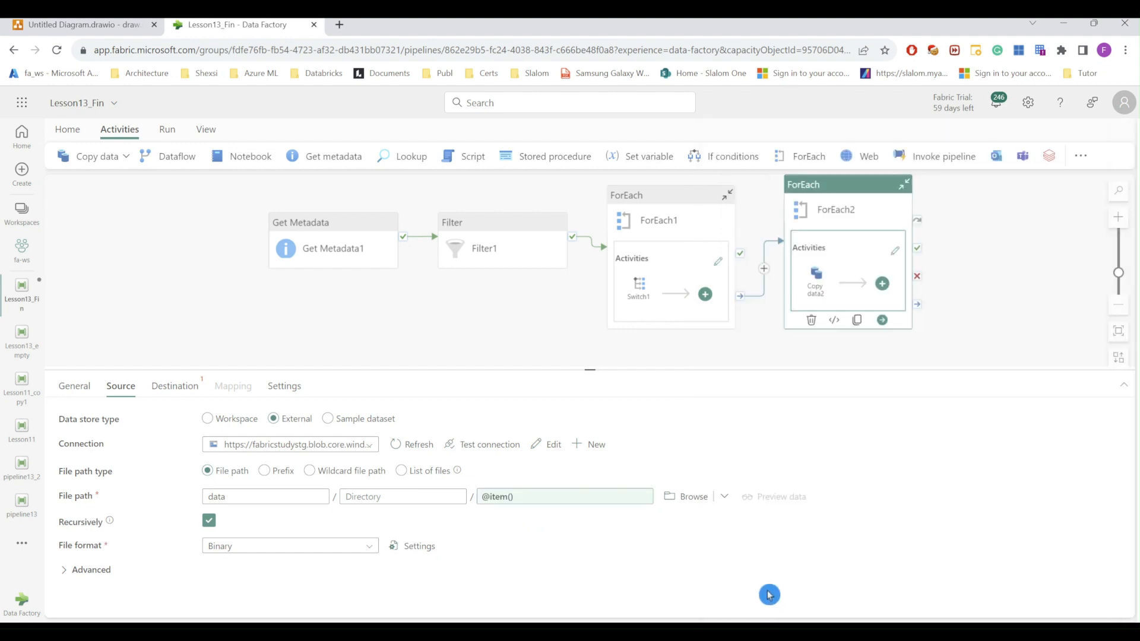
{"action": "left_click", "coordinate": [175, 386]}
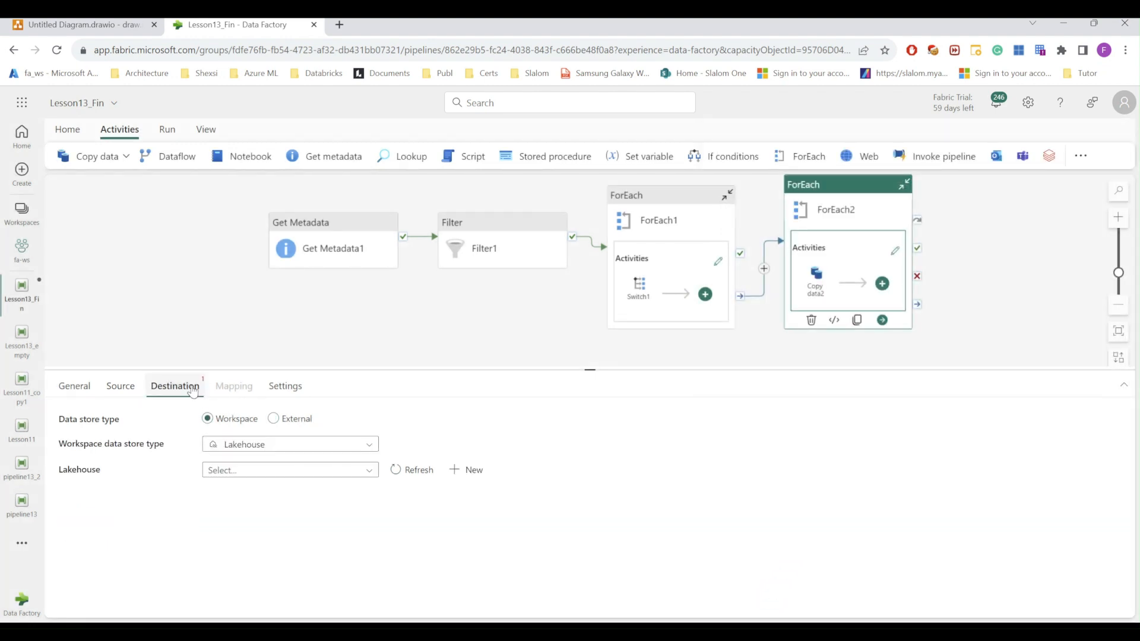
Step: Make Copy data2's destination an External store using the blob storage connection
{"action": "left_click", "coordinate": [308, 450]}
{"action": "left_click", "coordinate": [308, 449]}
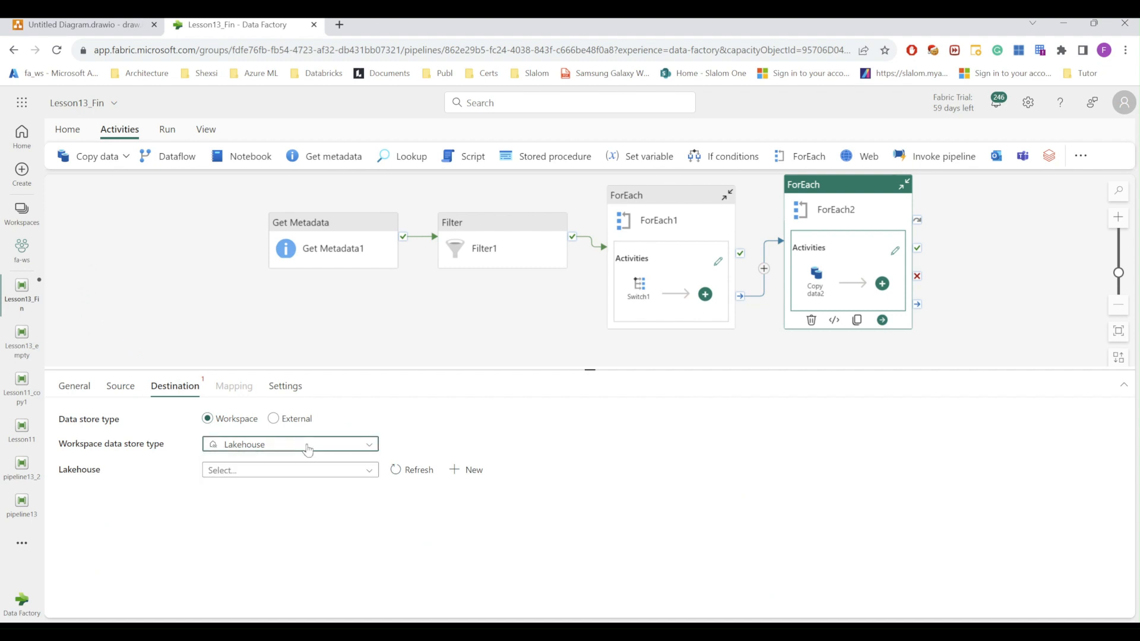
{"action": "left_click", "coordinate": [274, 419]}
{"action": "left_click", "coordinate": [284, 451]}
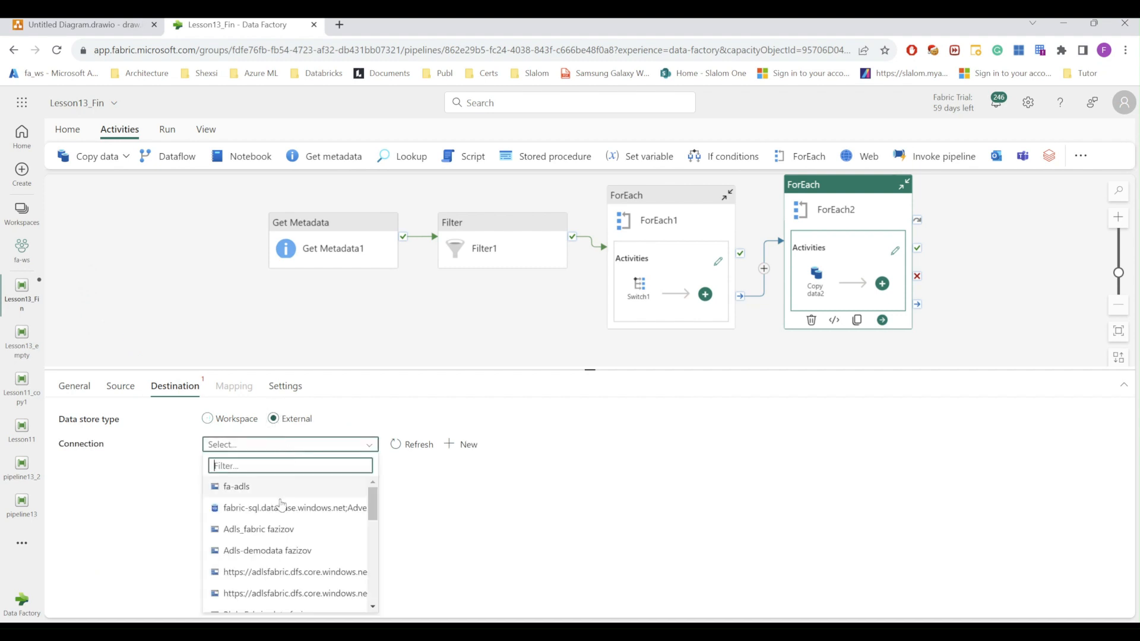
{"action": "scroll", "coordinate": [273, 552], "scroll_direction": "down", "scroll_amount": 5}
{"action": "left_click", "coordinate": [268, 540]}
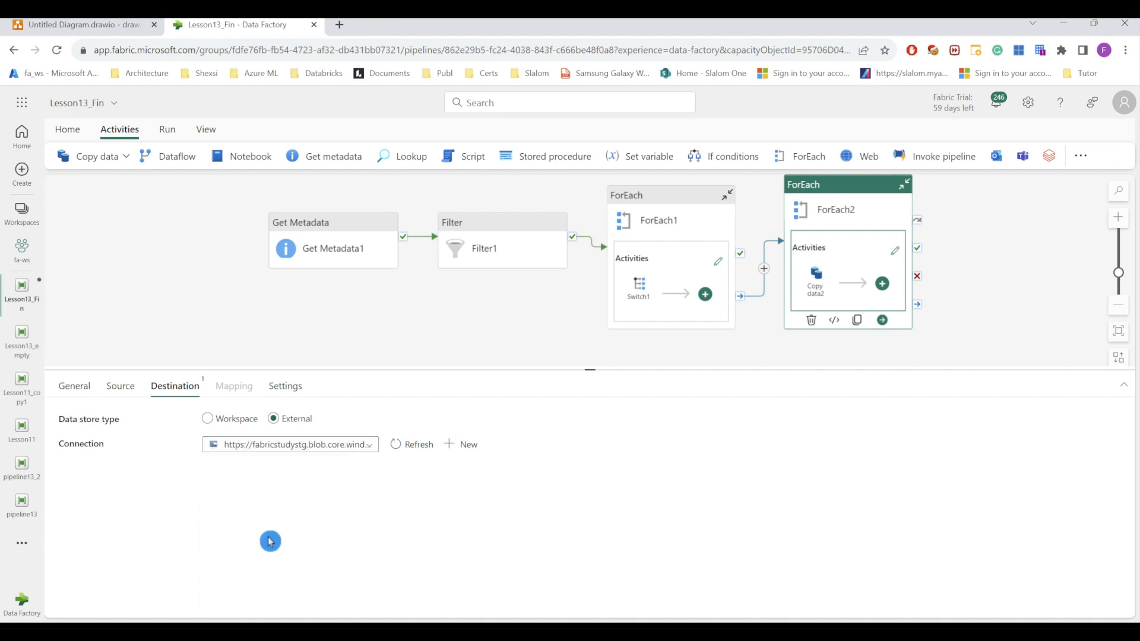
{"action": "left_click", "coordinate": [636, 471]}
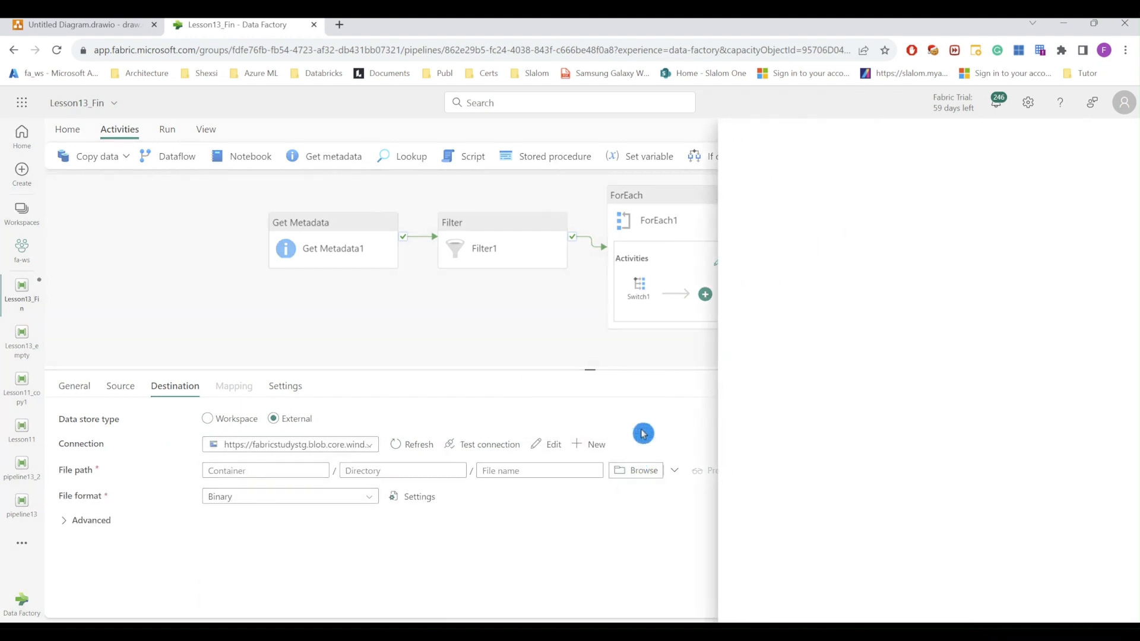
{"action": "left_click", "coordinate": [759, 604]}
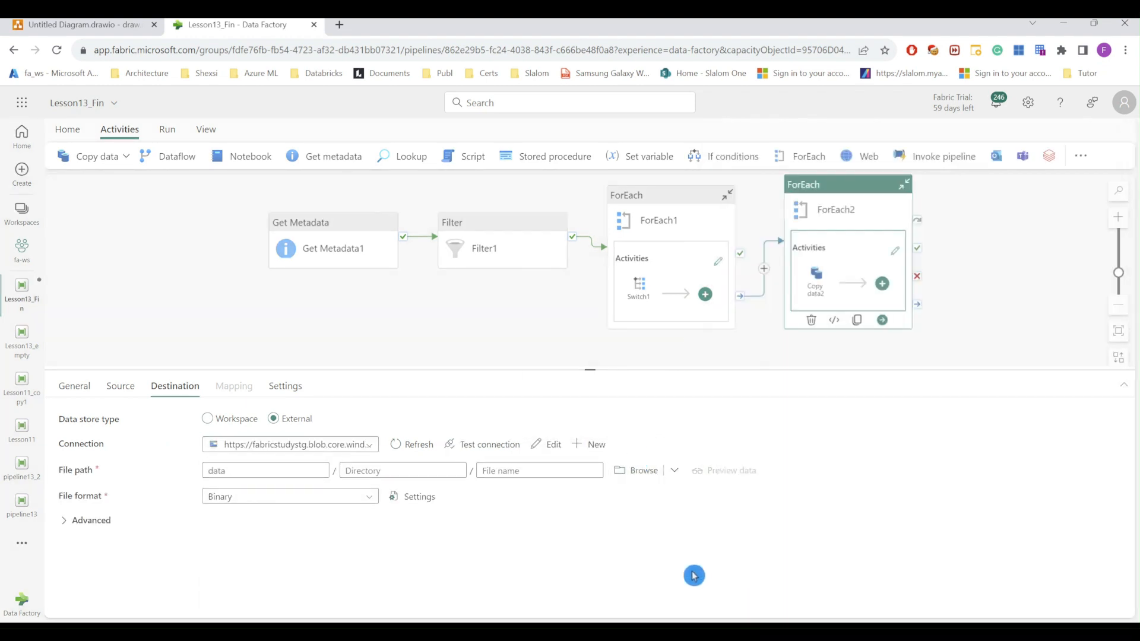
{"action": "left_click", "coordinate": [409, 472]}
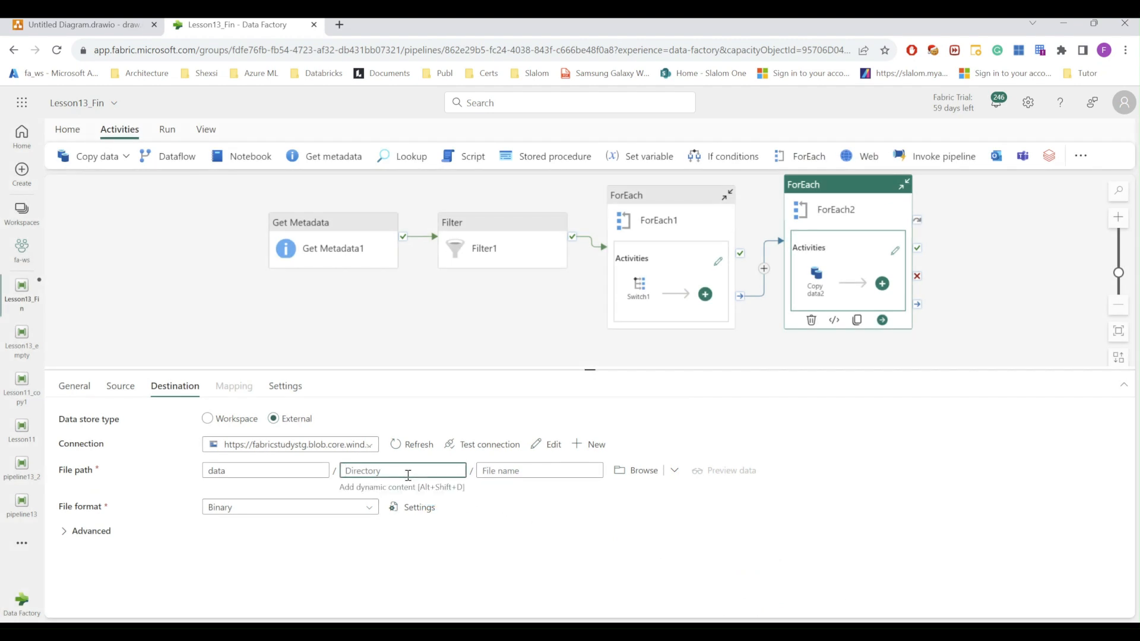
{"action": "type", "text": "archive"}
{"action": "left_click", "coordinate": [494, 472]}
{"action": "left_click", "coordinate": [504, 487]}
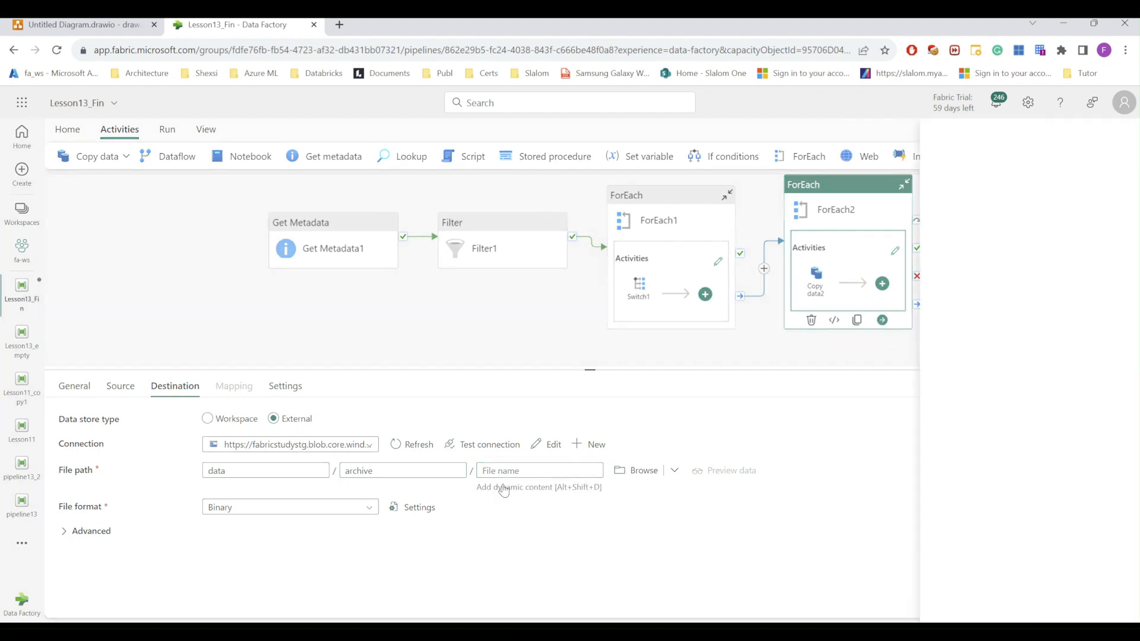
{"action": "left_click", "coordinate": [778, 414]}
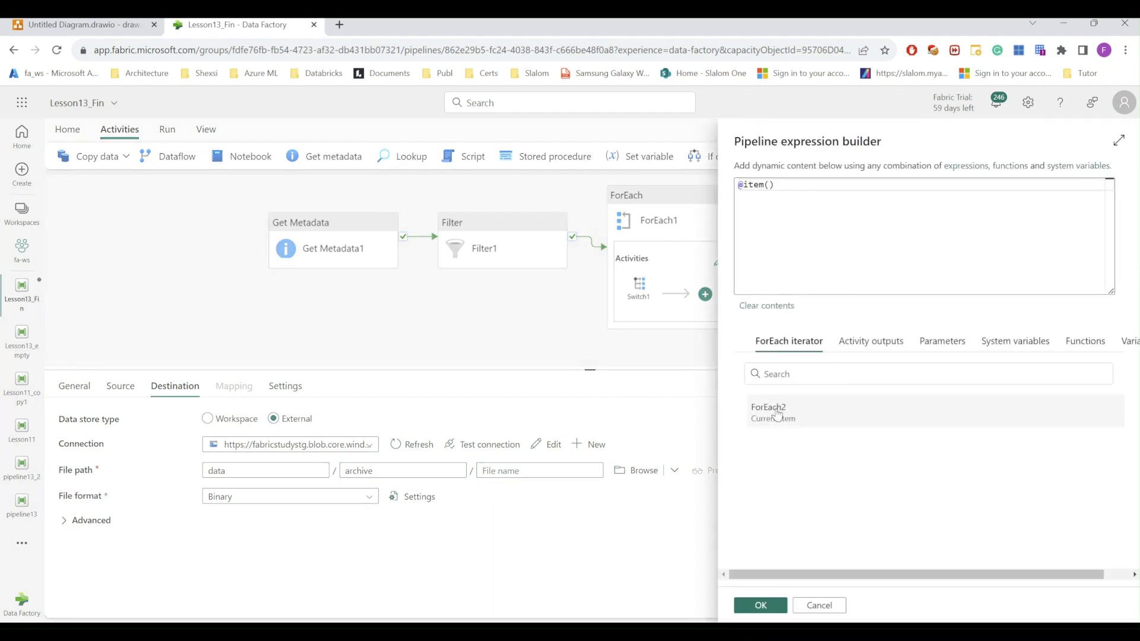
{"action": "left_click", "coordinate": [761, 605]}
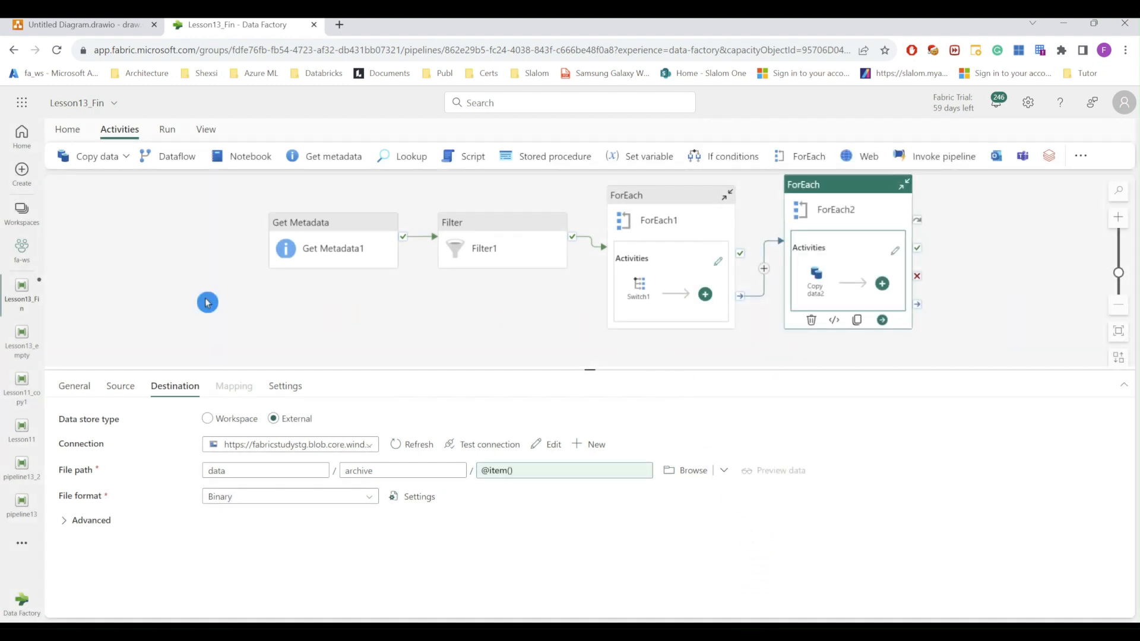
Step: Save the Lesson13_Fin pipeline and run it
{"action": "left_click", "coordinate": [67, 130]}
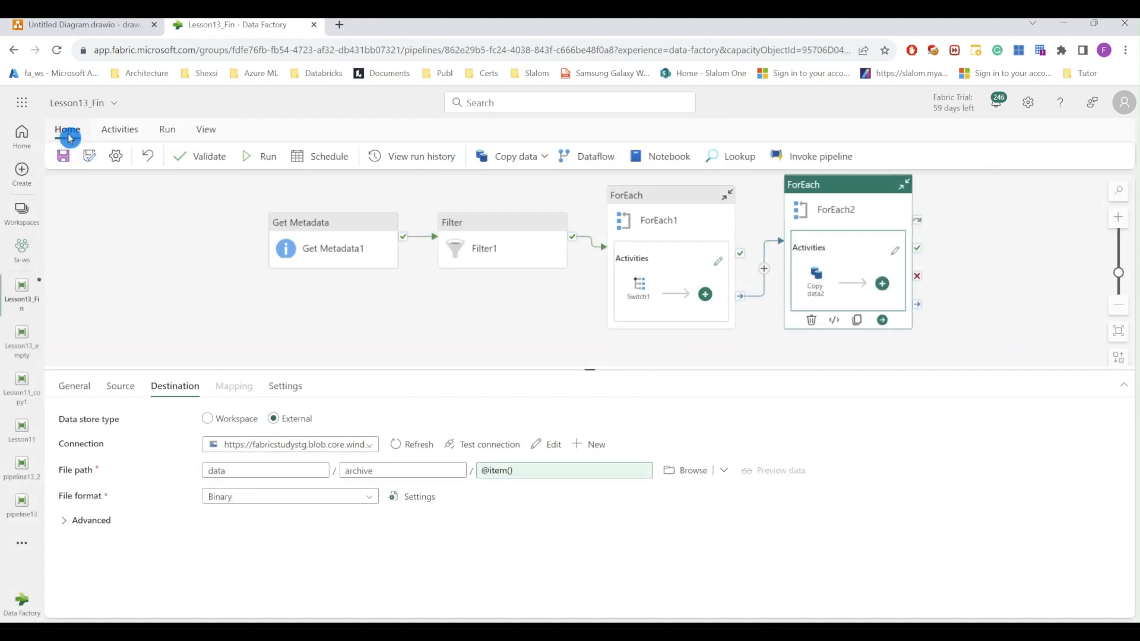
{"action": "left_click", "coordinate": [63, 156]}
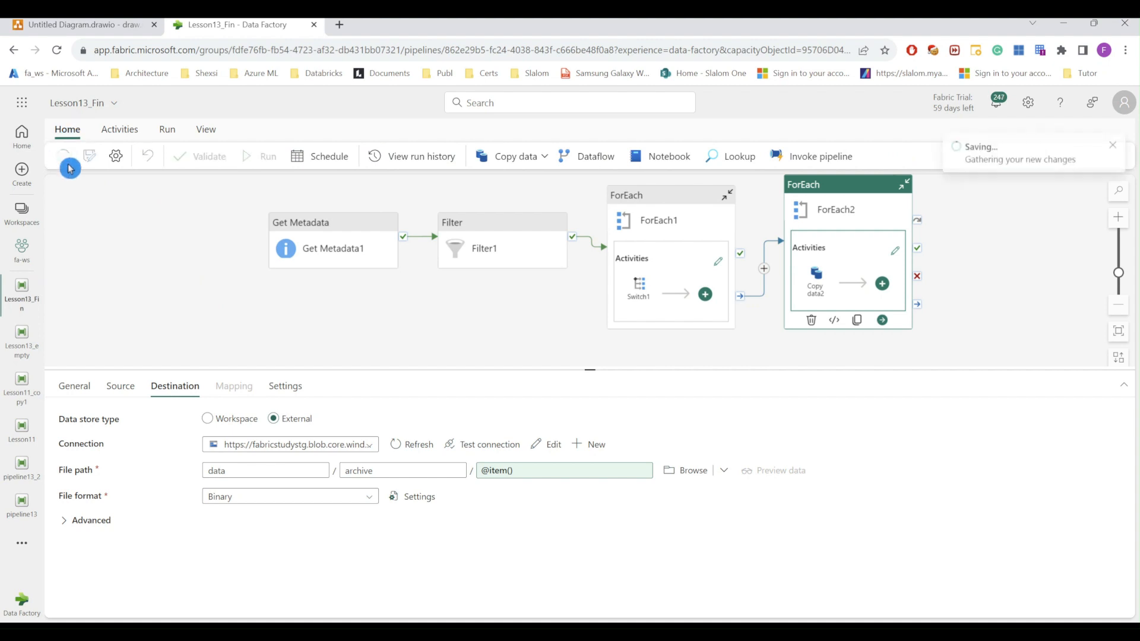
{"action": "left_click", "coordinate": [267, 161]}
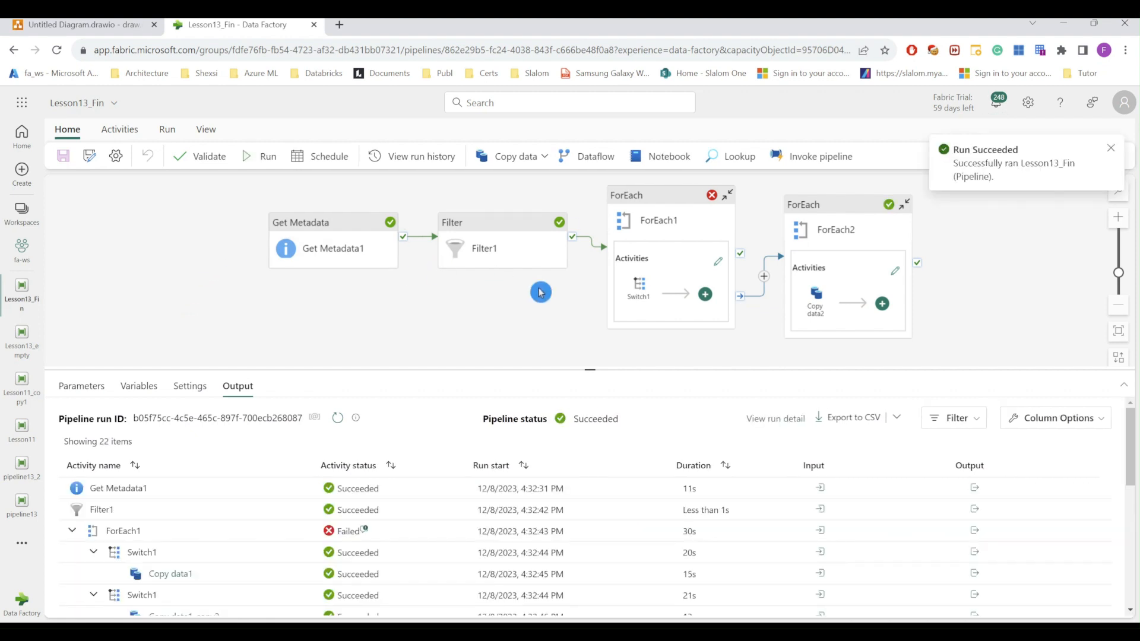
Step: Enlarge the run output, check Fail1's Unexpected file type input, and scroll to ForEach2's rows
{"action": "left_click_drag", "start_coordinate": [589, 371], "coordinate": [590, 244]}
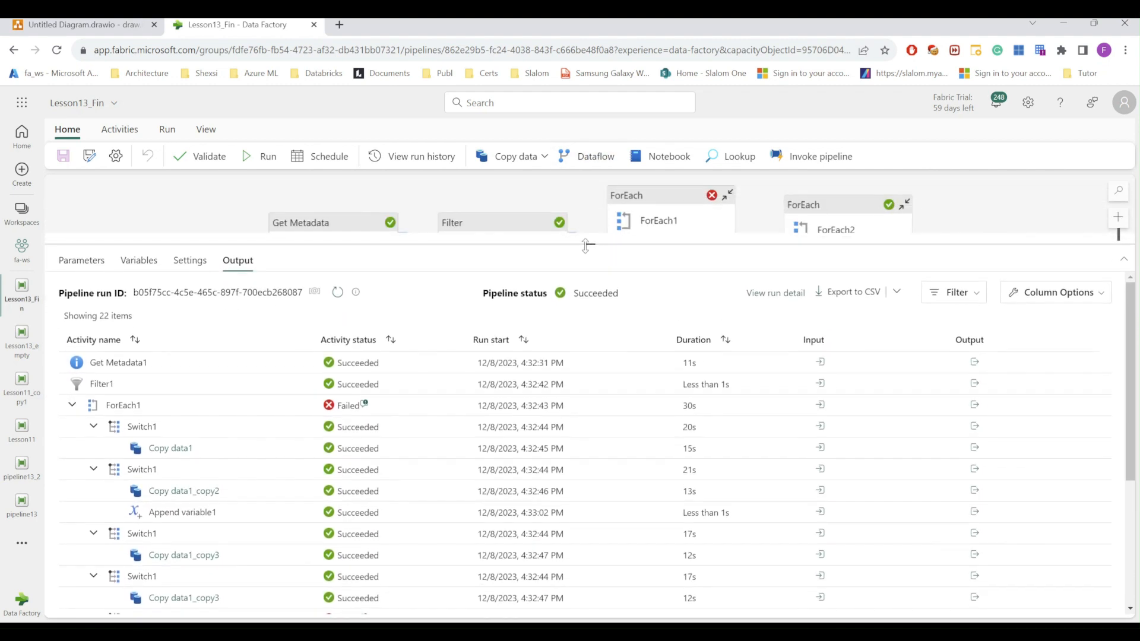
{"action": "scroll", "coordinate": [471, 449], "scroll_direction": "down", "scroll_amount": 3}
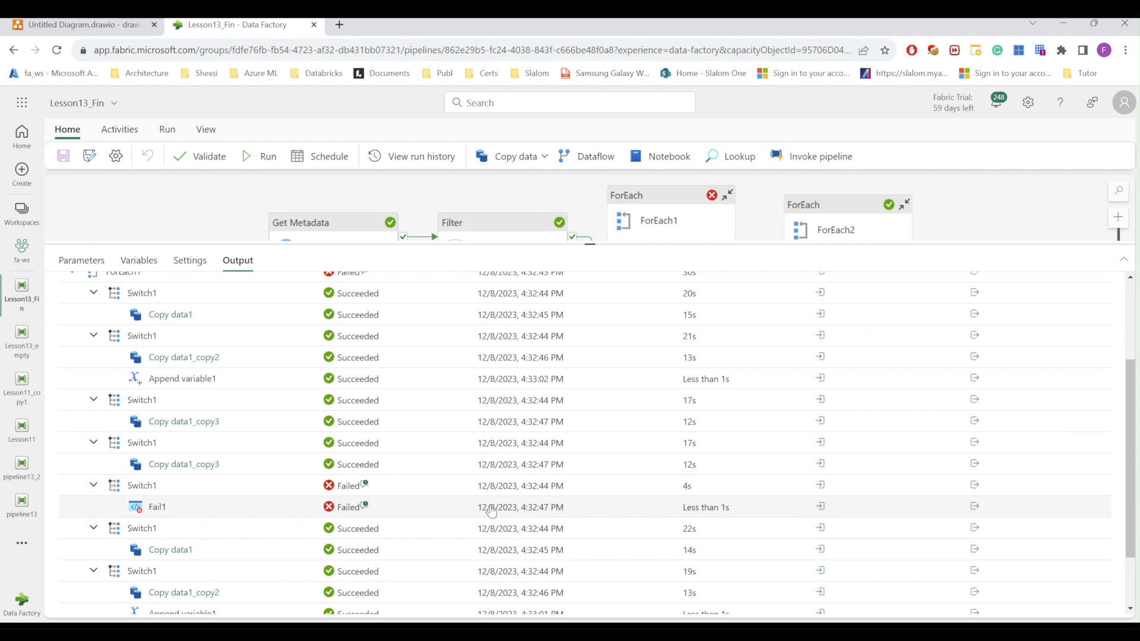
{"action": "left_click", "coordinate": [823, 508]}
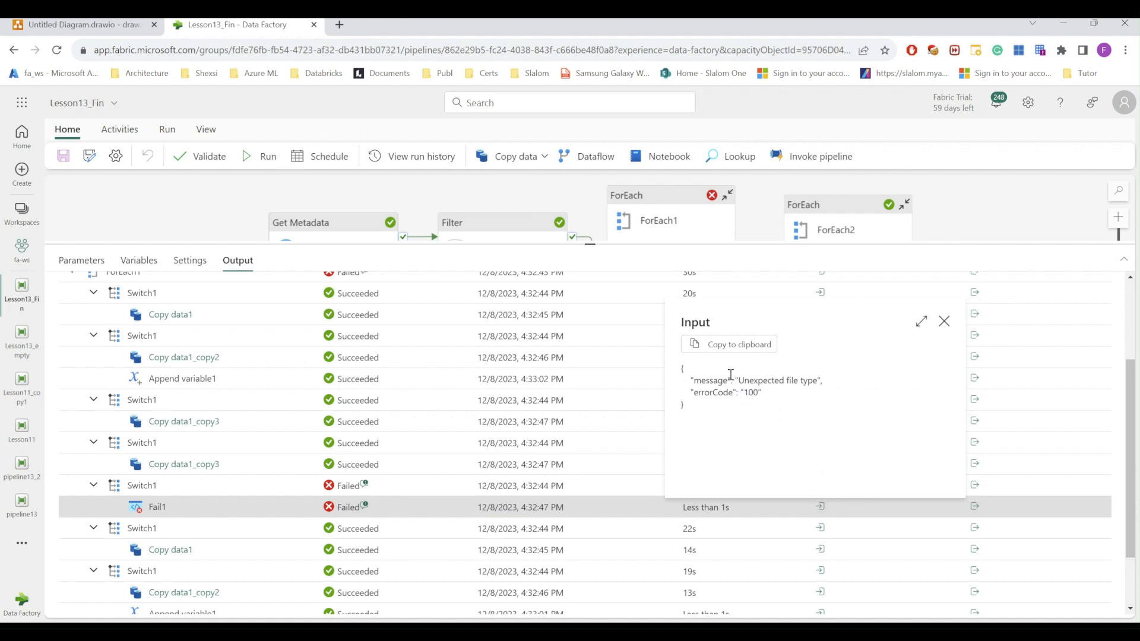
{"action": "left_click", "coordinate": [945, 323]}
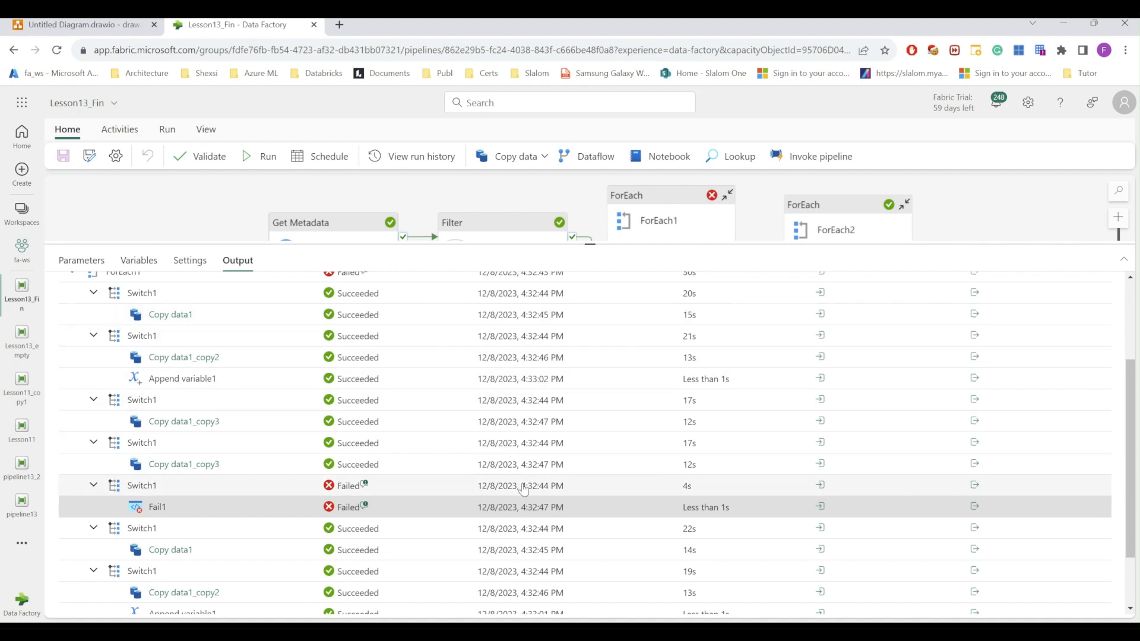
{"action": "scroll", "coordinate": [523, 489], "scroll_direction": "down", "scroll_amount": 3}
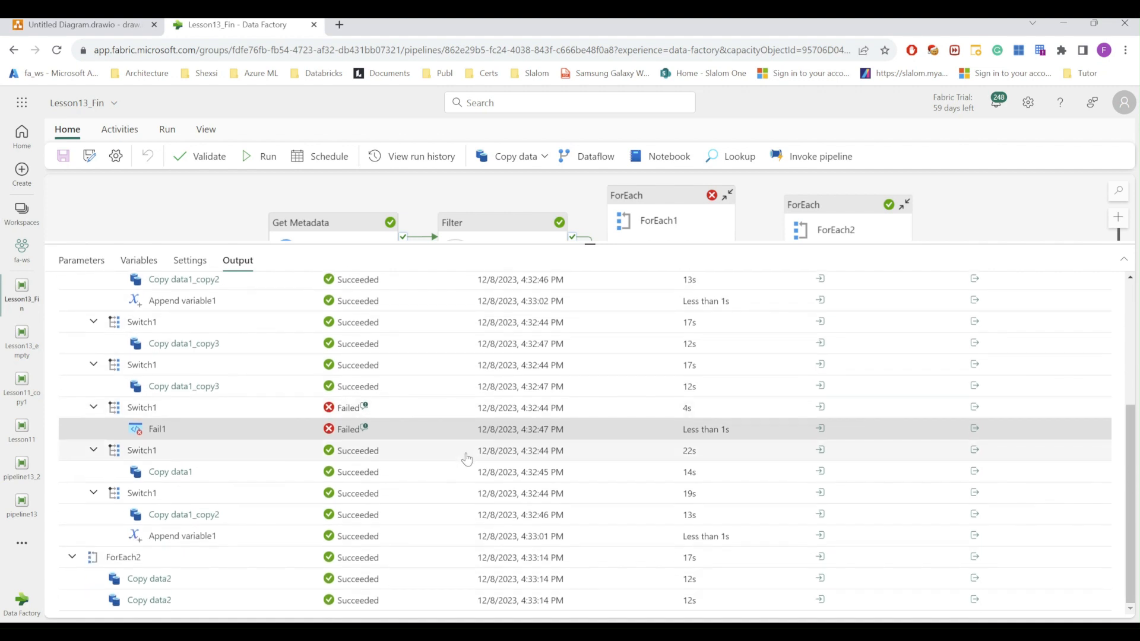
{"action": "scroll", "coordinate": [467, 456], "scroll_direction": "up", "scroll_amount": 2}
{"action": "scroll", "coordinate": [467, 456], "scroll_direction": "down", "scroll_amount": 2}
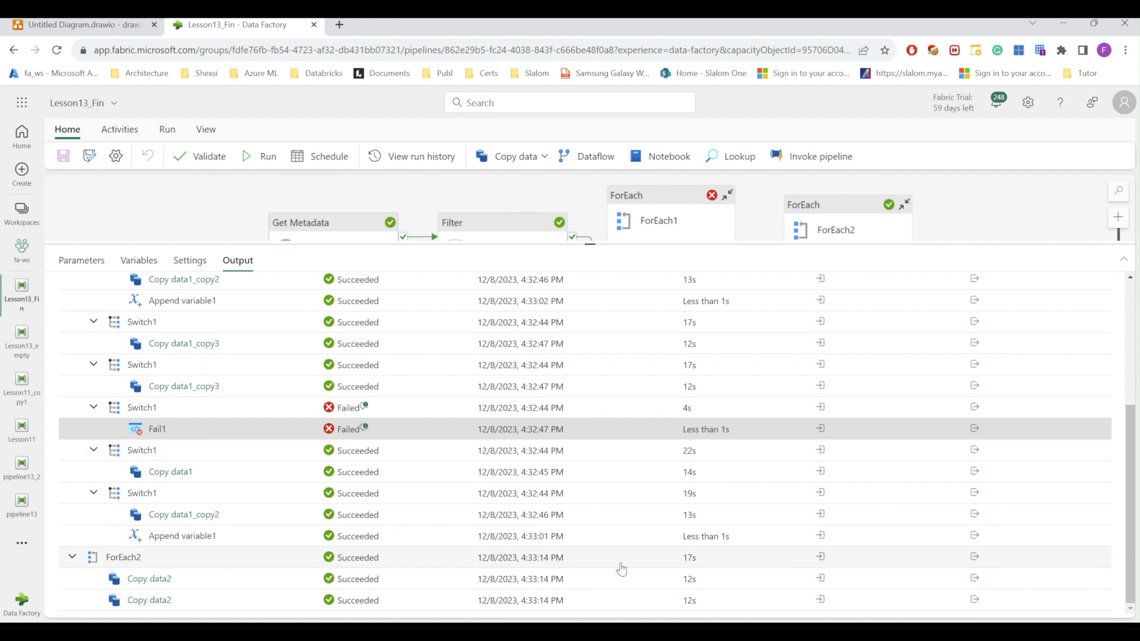
Step: Check ForEach2's 2-item input and a Copy data2 run's input, then shrink the output pane
{"action": "left_click", "coordinate": [821, 558]}
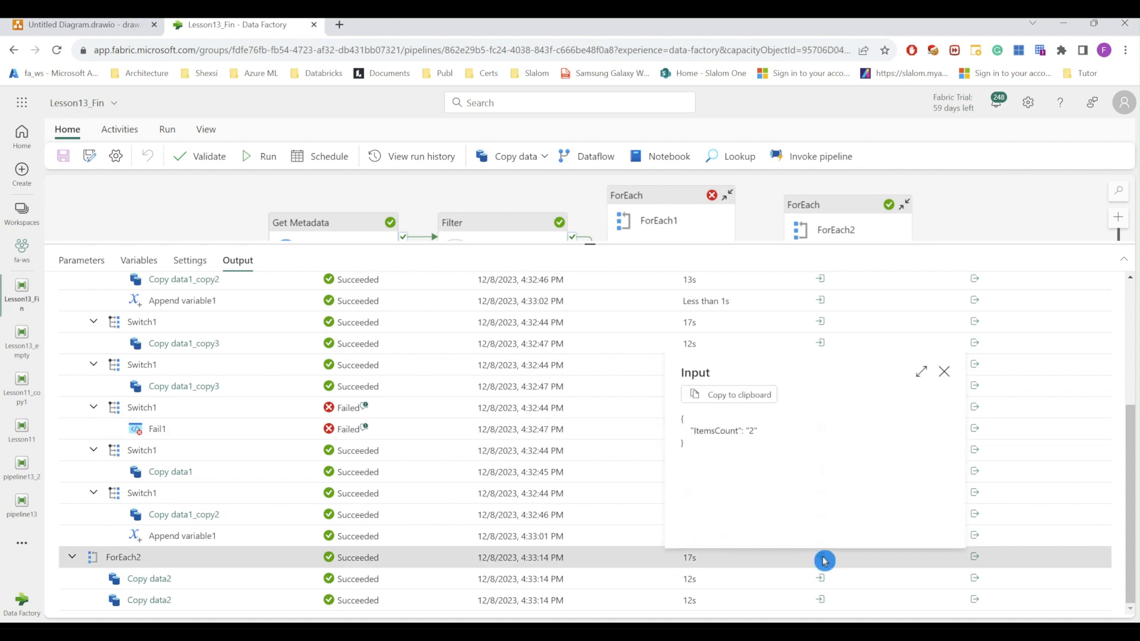
{"action": "left_click", "coordinate": [822, 559]}
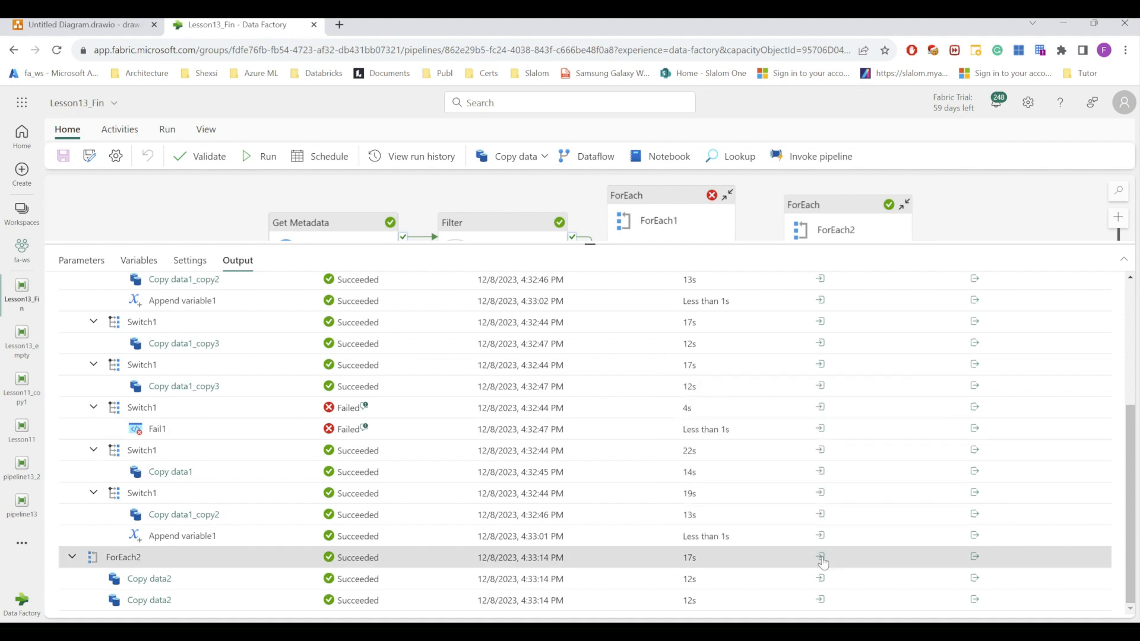
{"action": "left_click", "coordinate": [822, 581]}
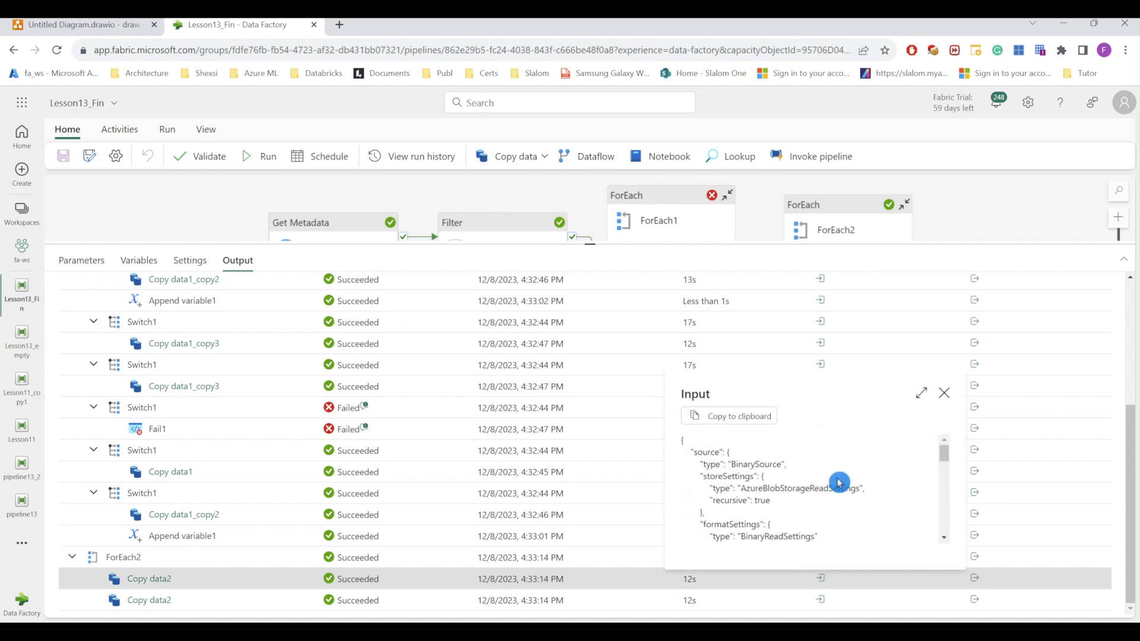
{"action": "scroll", "coordinate": [840, 490], "scroll_direction": "down", "scroll_amount": 5}
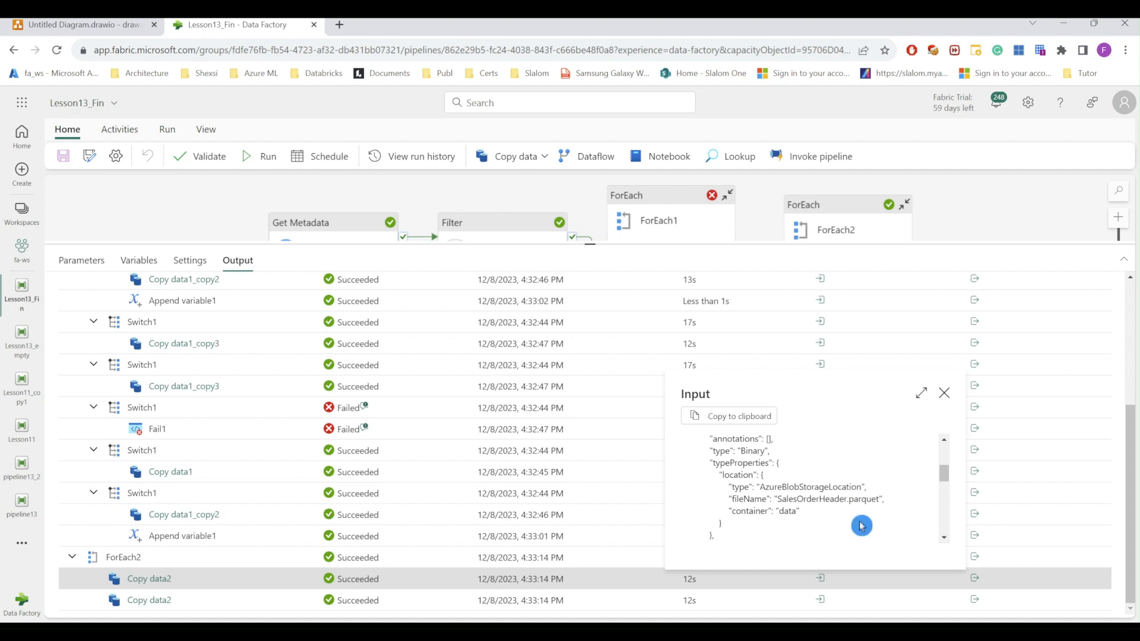
{"action": "left_click", "coordinate": [944, 393]}
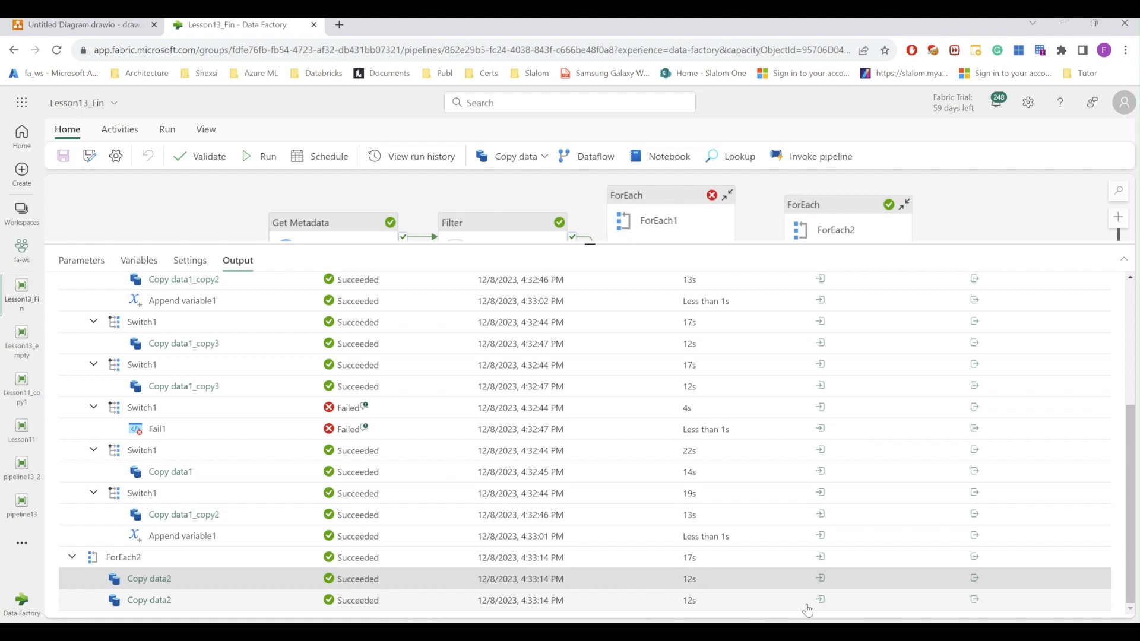
{"action": "left_click_drag", "start_coordinate": [590, 243], "coordinate": [590, 374]}
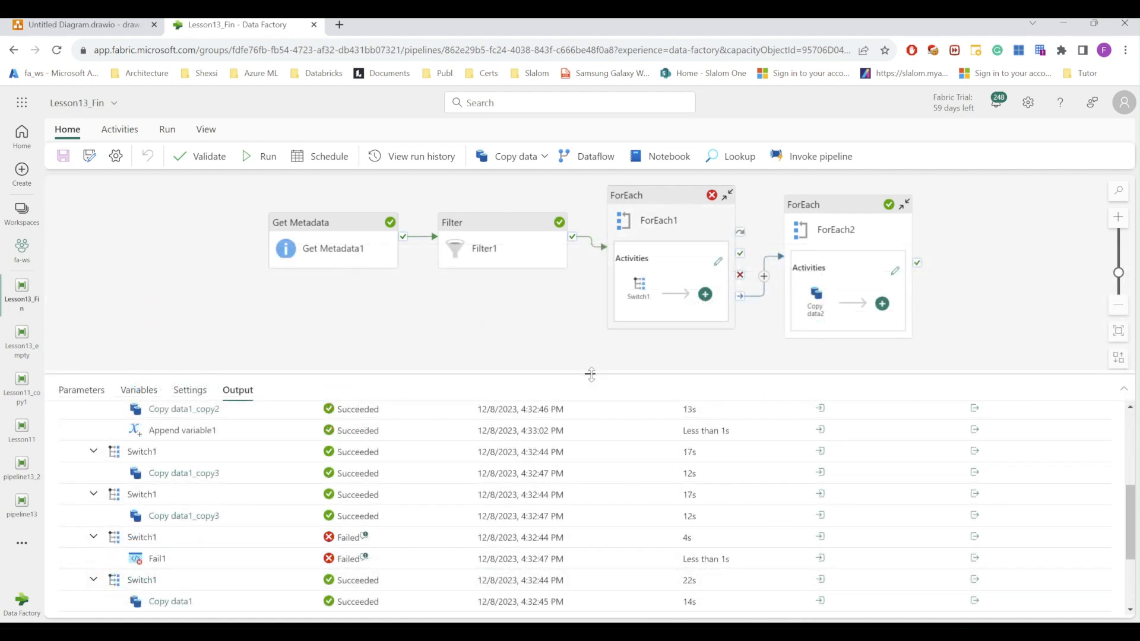